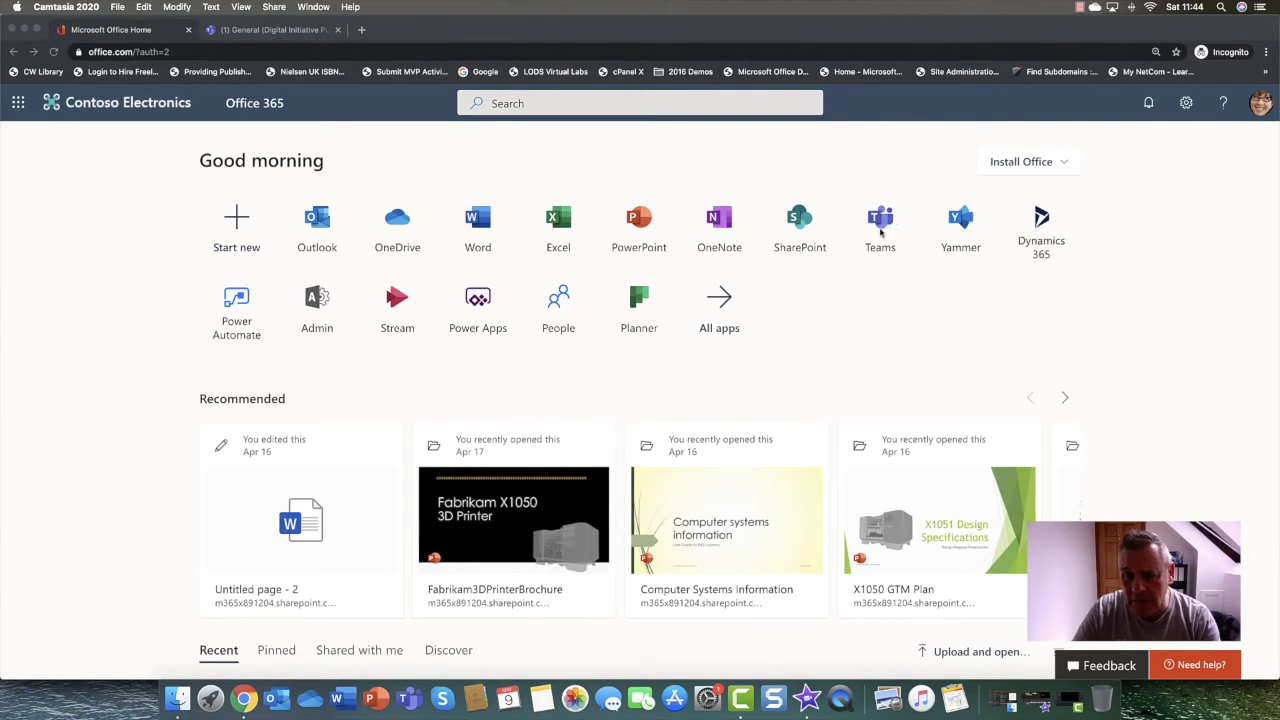
# Step: Switch to the Teams web app and expand Mark 8 Project Team to list its five channels
pyautogui.click(300, 32)
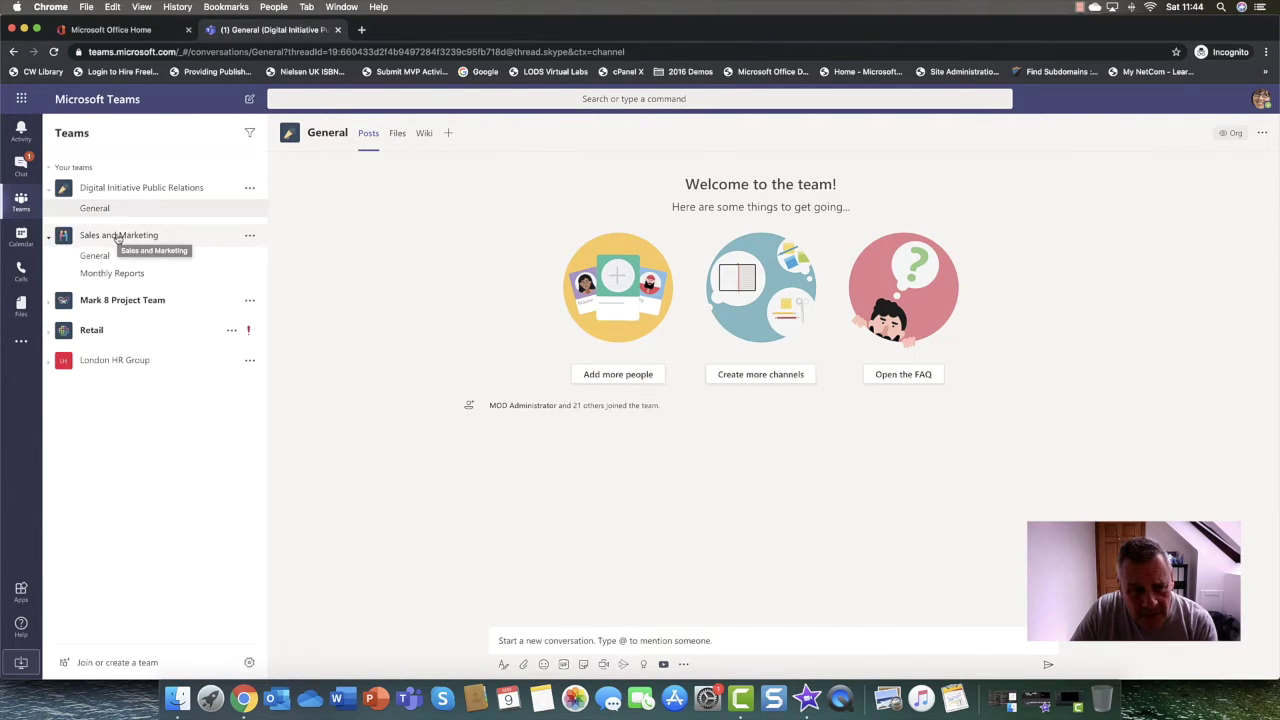
pyautogui.click(160, 301)
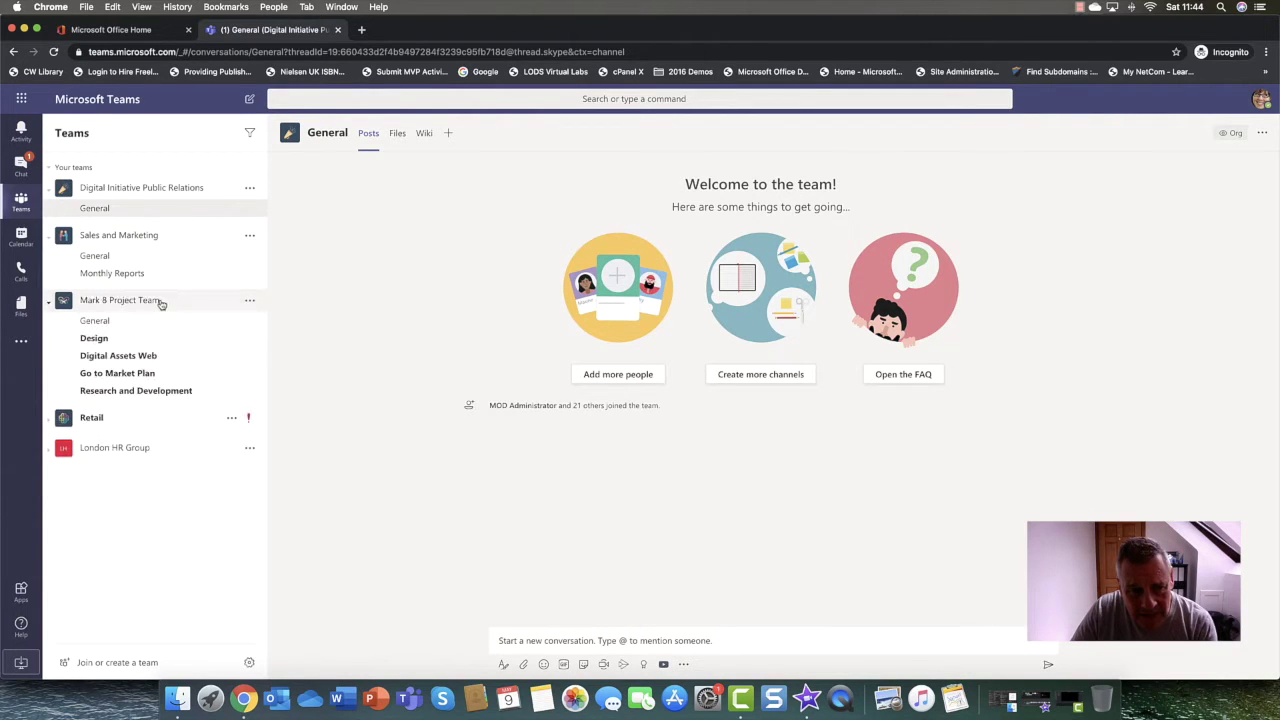
# Step: Open the Mark 8 Project Team's General channel posts with the TechEd Time tab, then the team's options menu
pyautogui.click(100, 322)
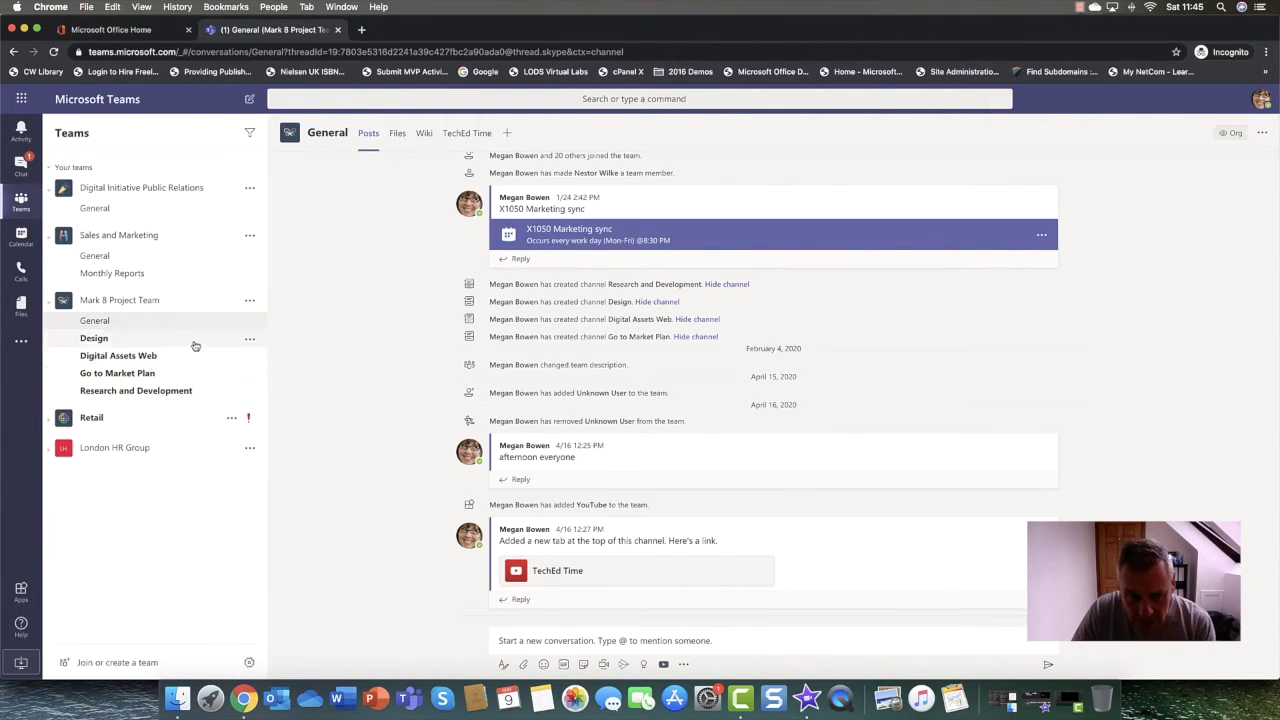
pyautogui.click(250, 302)
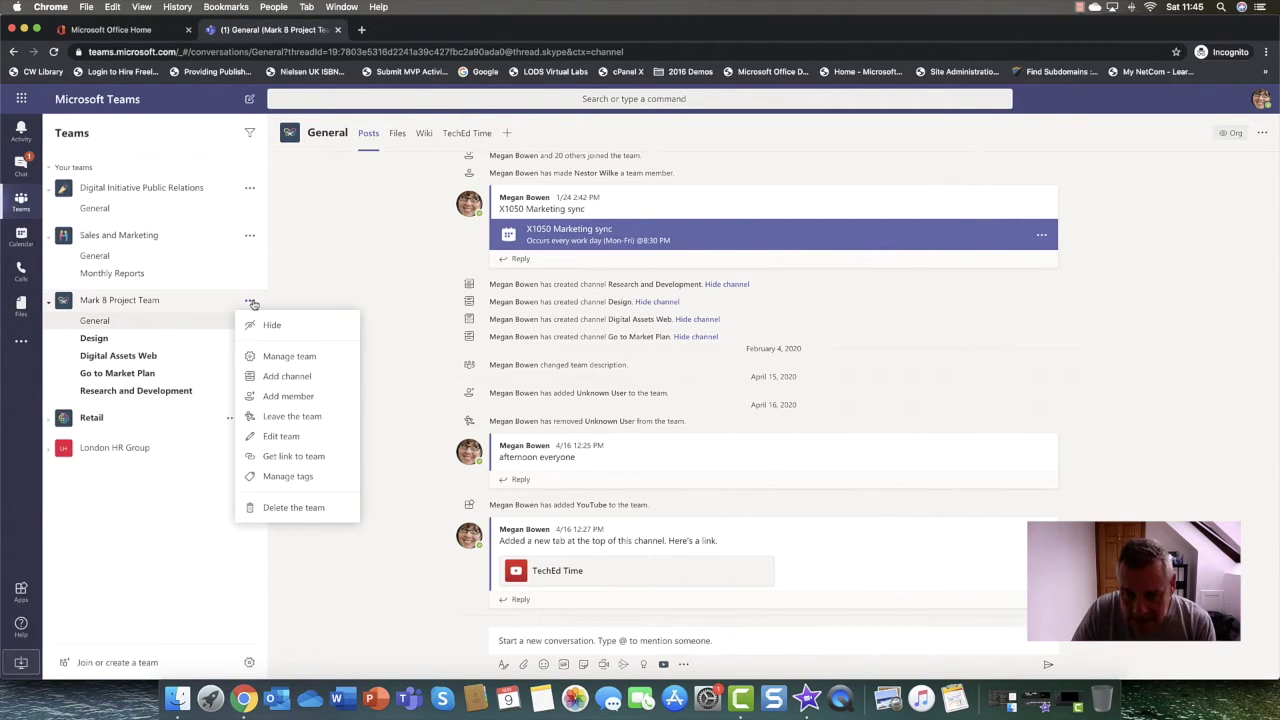
# Step: Open Manage team, expand and scroll the 17 members and guests, then go to Channels
pyautogui.click(267, 362)
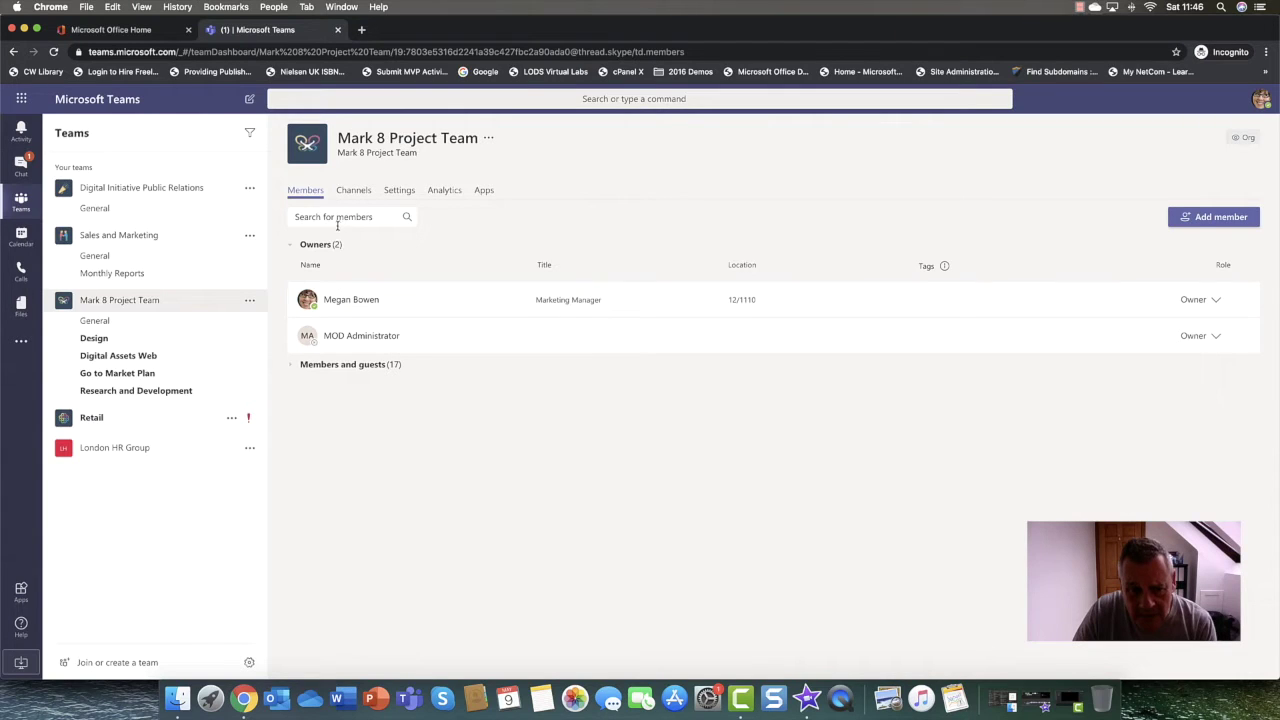
pyautogui.click(366, 365)
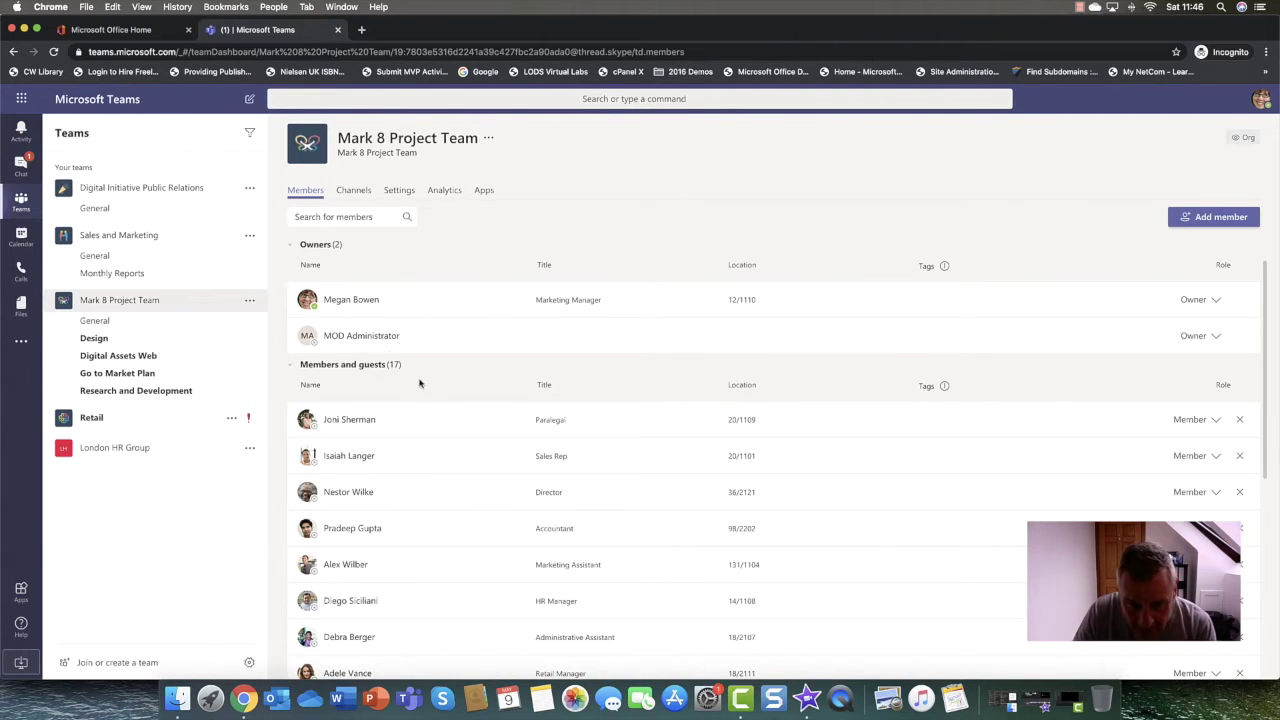
pyautogui.scroll(-5, 425, 388)
pyautogui.scroll(-1, 430, 394)
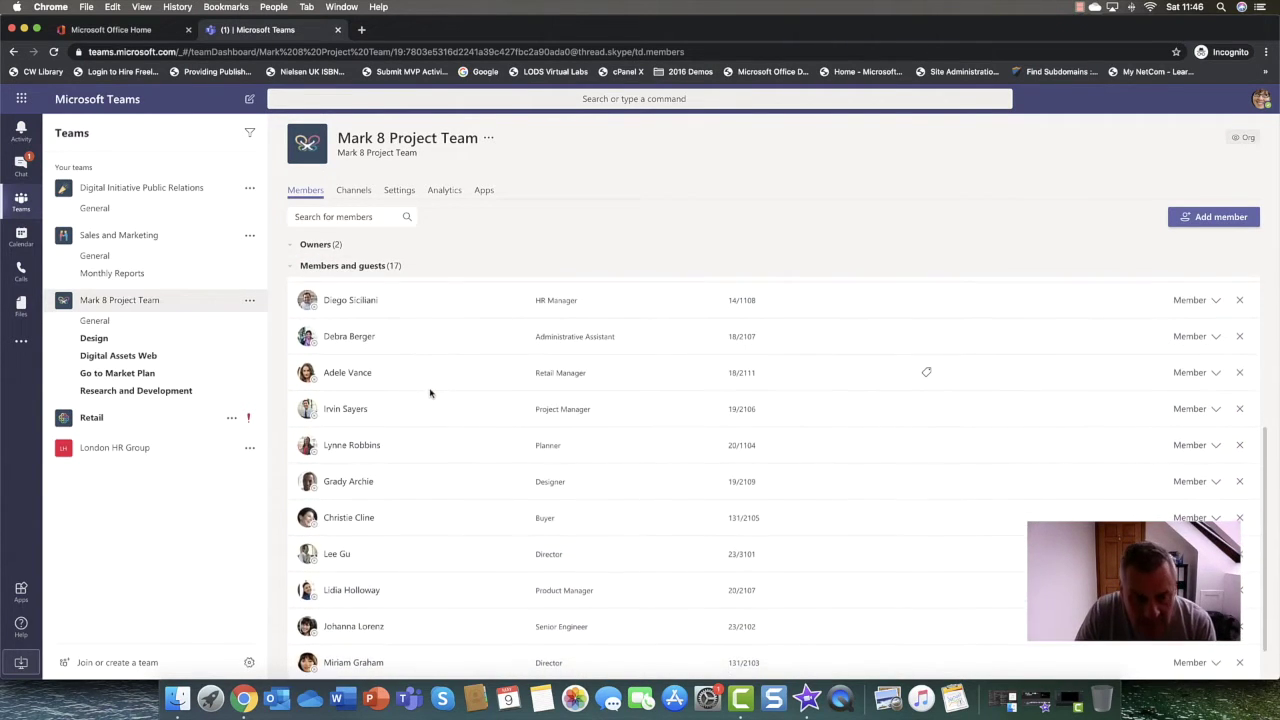
pyautogui.scroll(-1, 430, 393)
pyautogui.scroll(2, 430, 393)
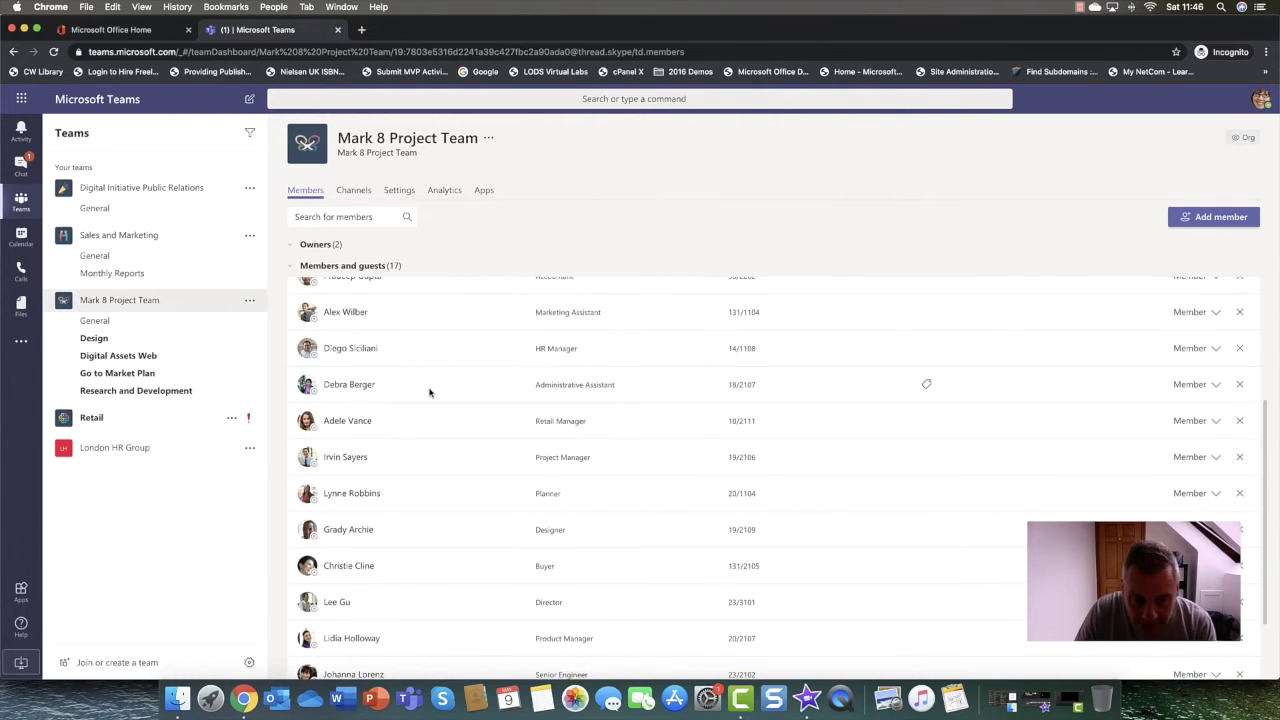
pyautogui.scroll(5, 430, 392)
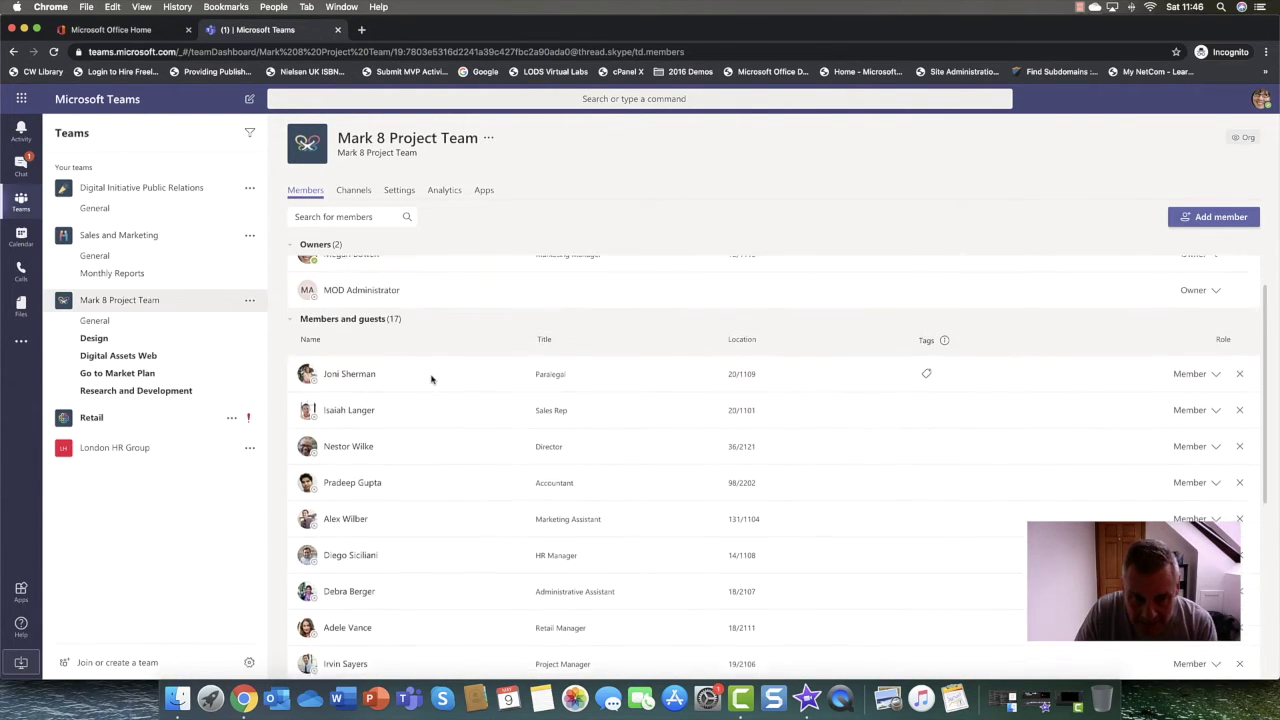
pyautogui.scroll(1, 430, 372)
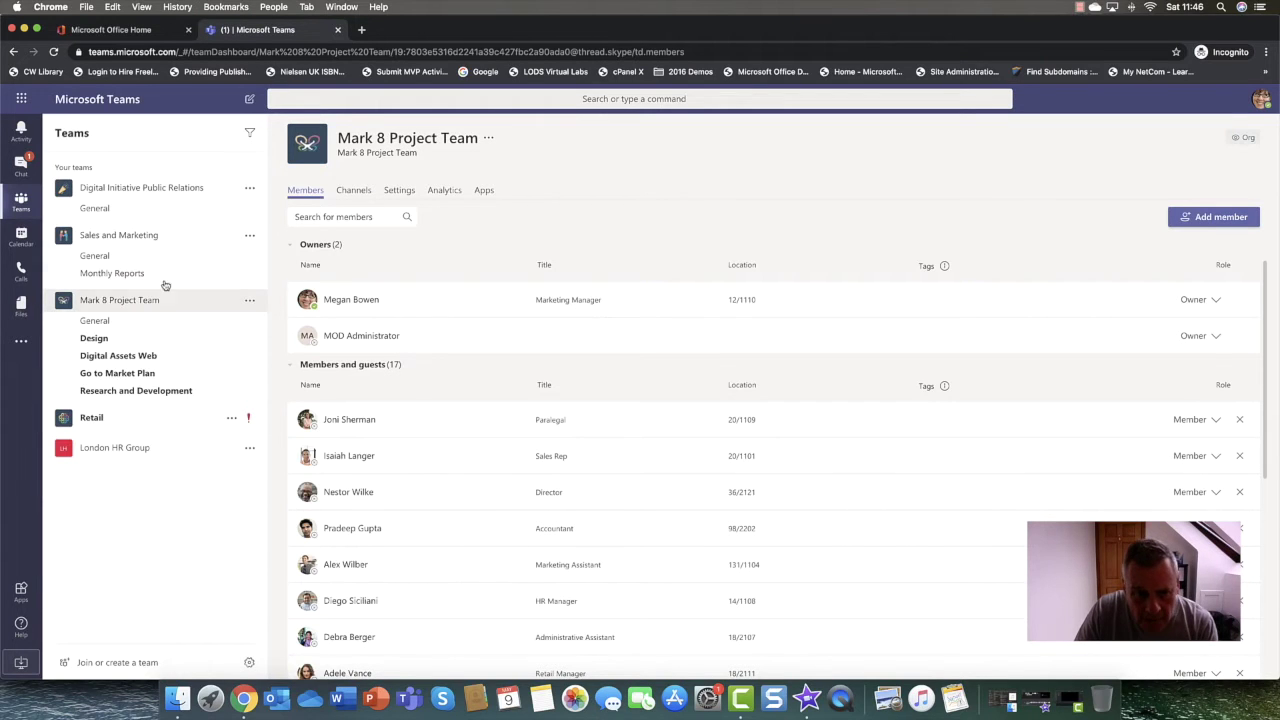
pyautogui.click(353, 197)
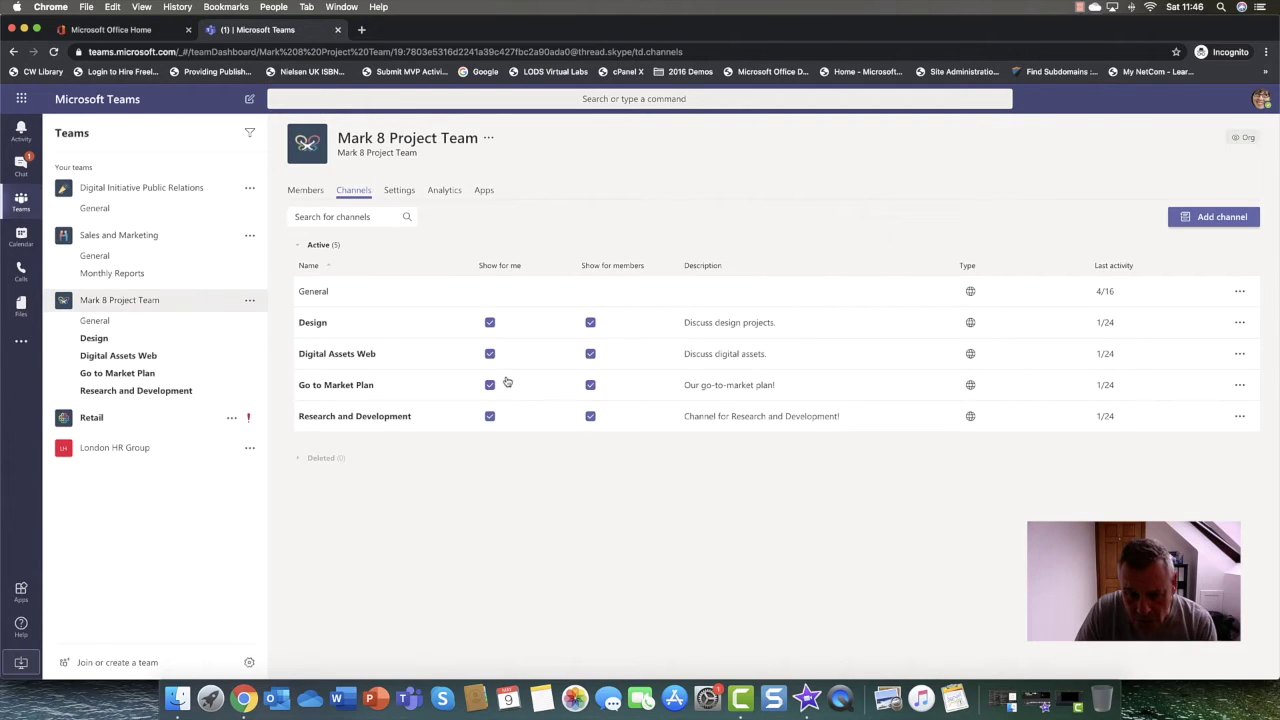
# Step: Keep Research and Development shown for members, then open Settings with Guest permissions expanded
pyautogui.click(590, 417)
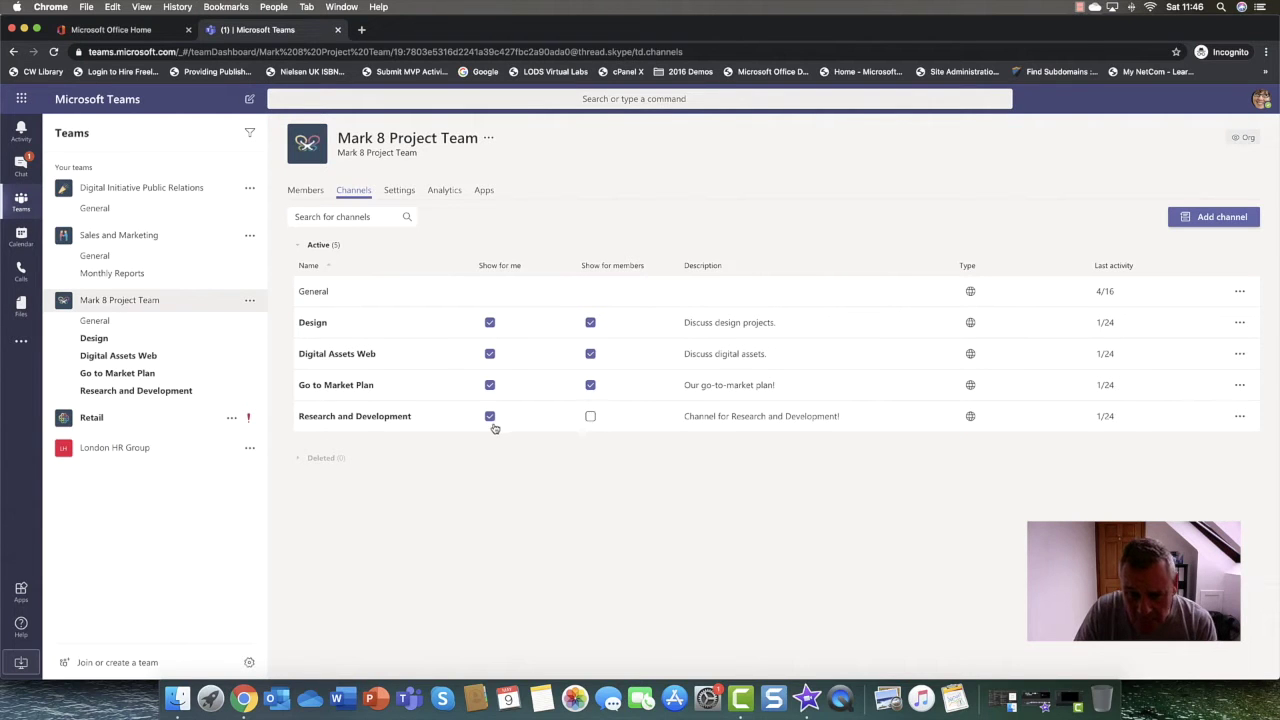
pyautogui.click(590, 417)
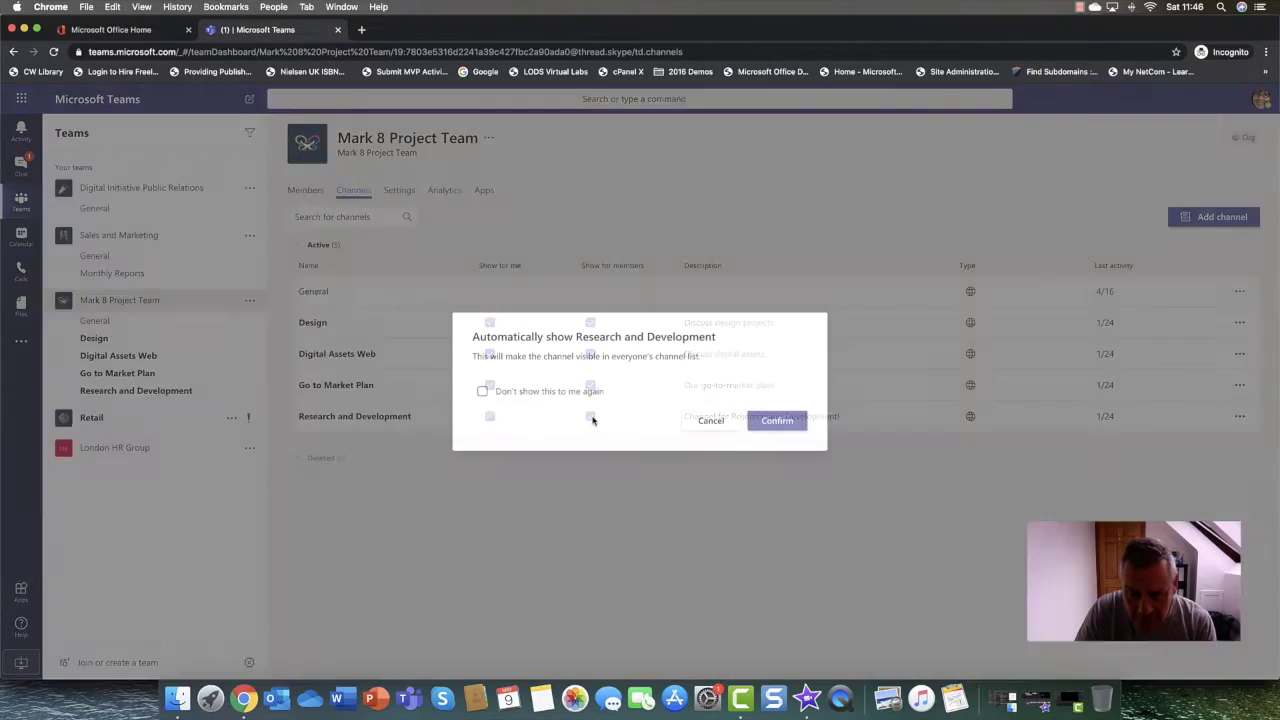
pyautogui.click(766, 422)
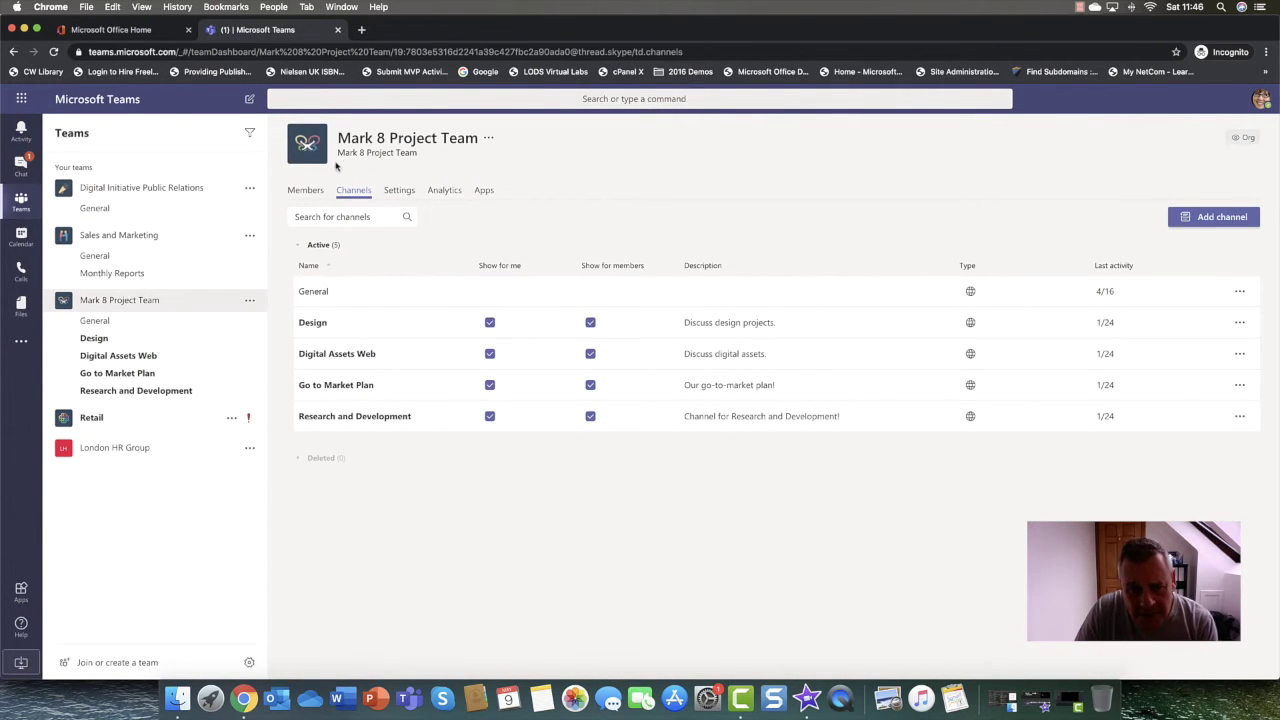
pyautogui.click(401, 196)
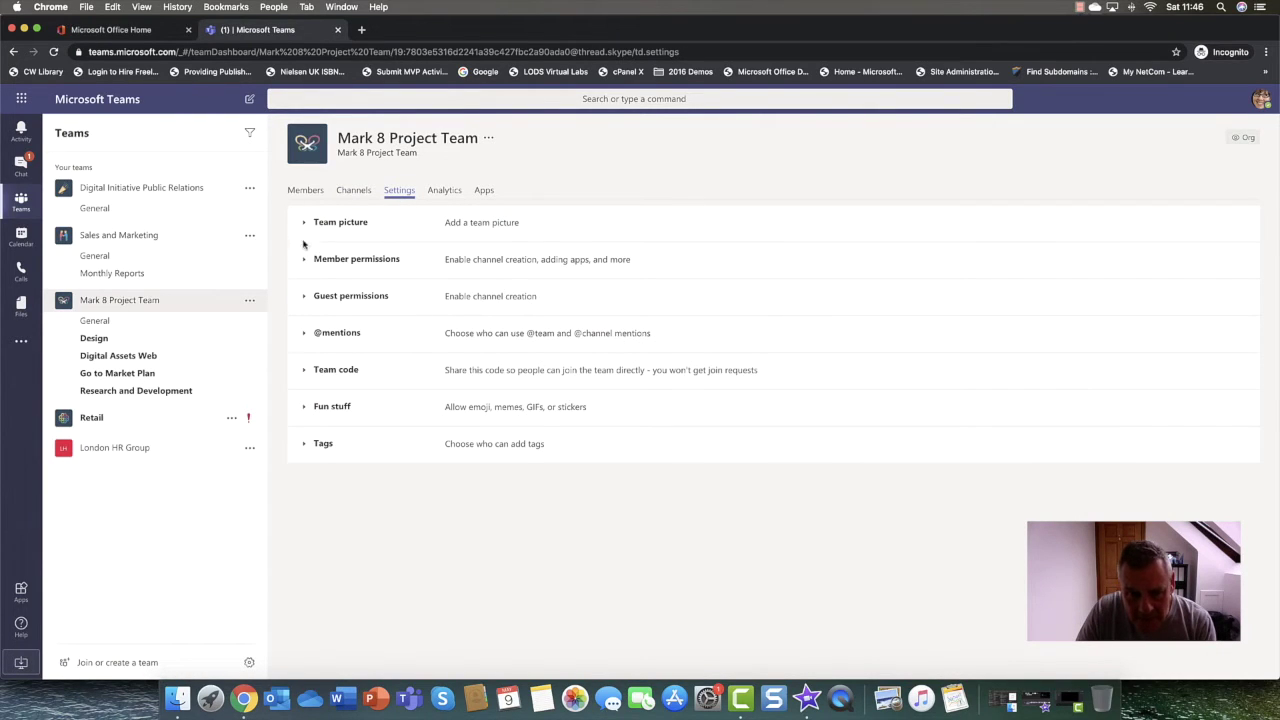
pyautogui.click(304, 300)
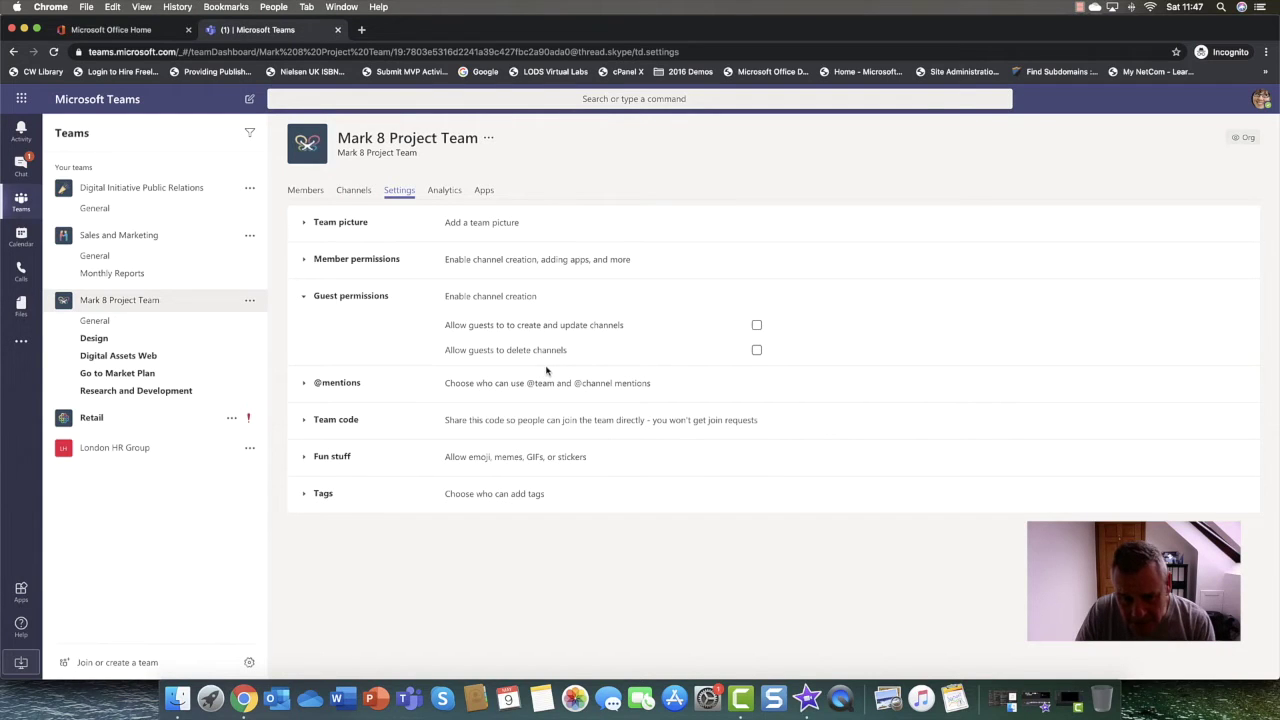
# Step: Collapse Guest permissions, check Team code, then view the team's Analytics and its seven installed Apps
pyautogui.click(305, 302)
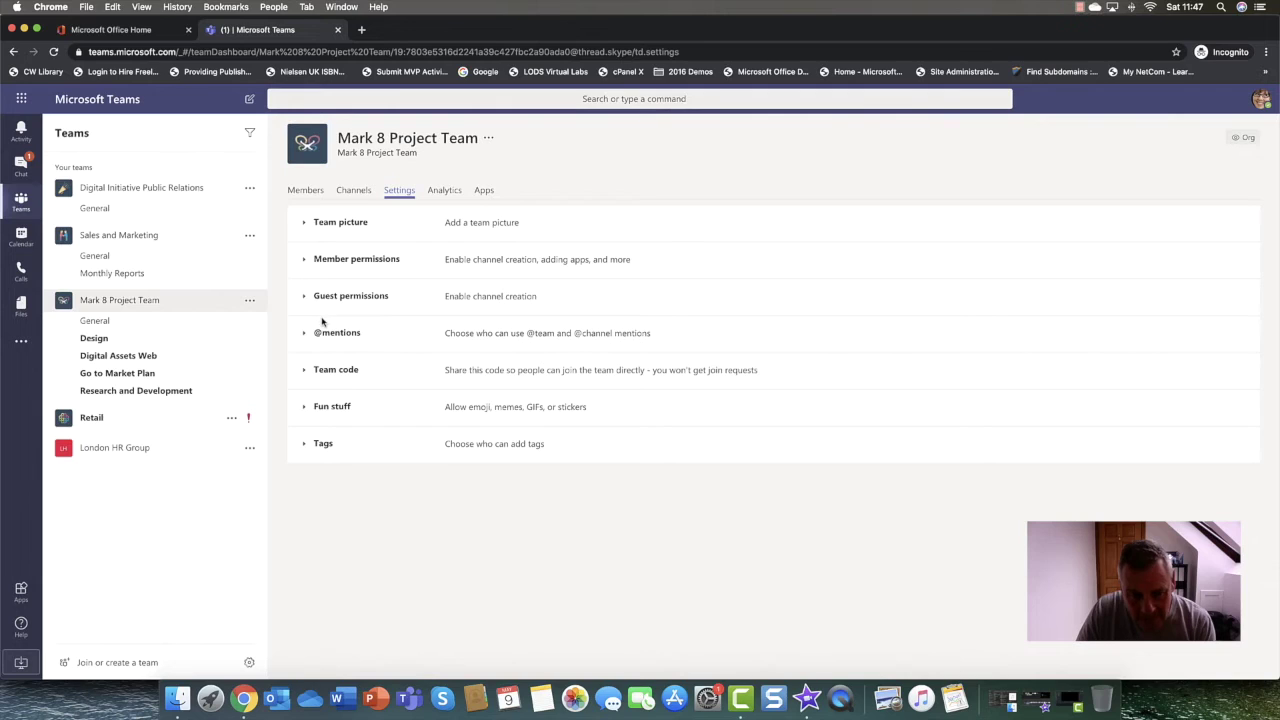
pyautogui.click(304, 370)
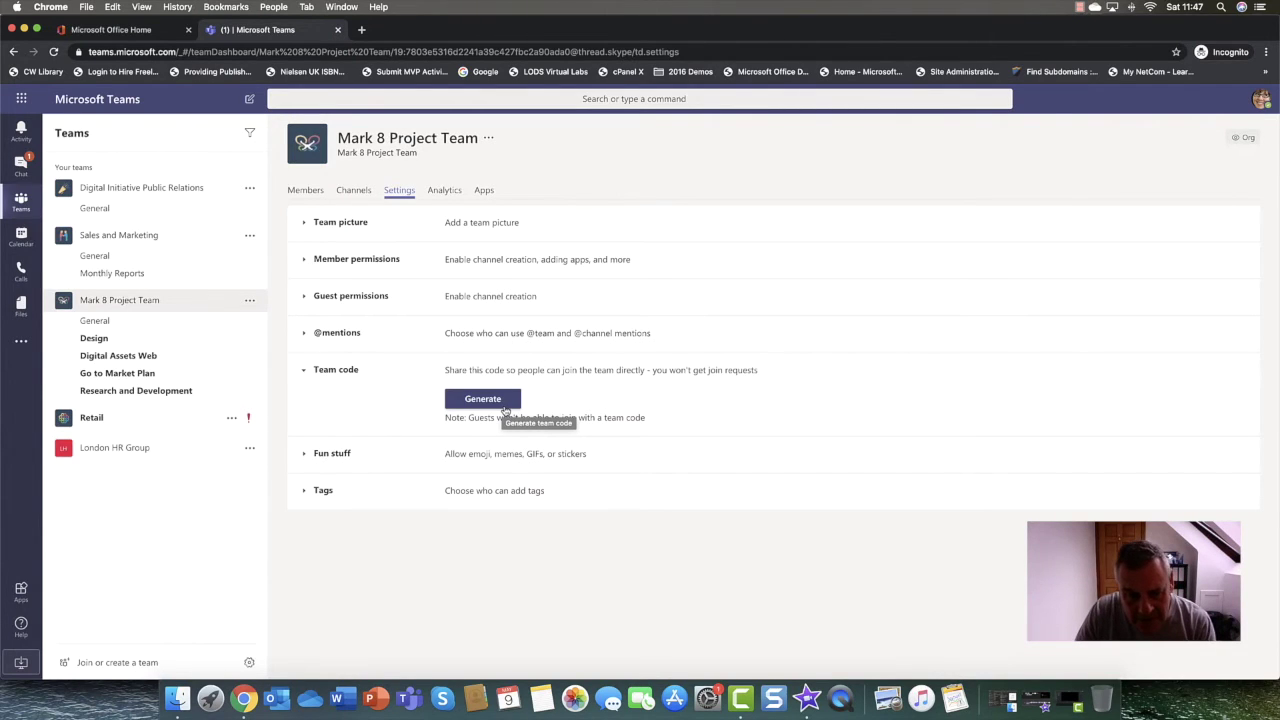
pyautogui.click(309, 373)
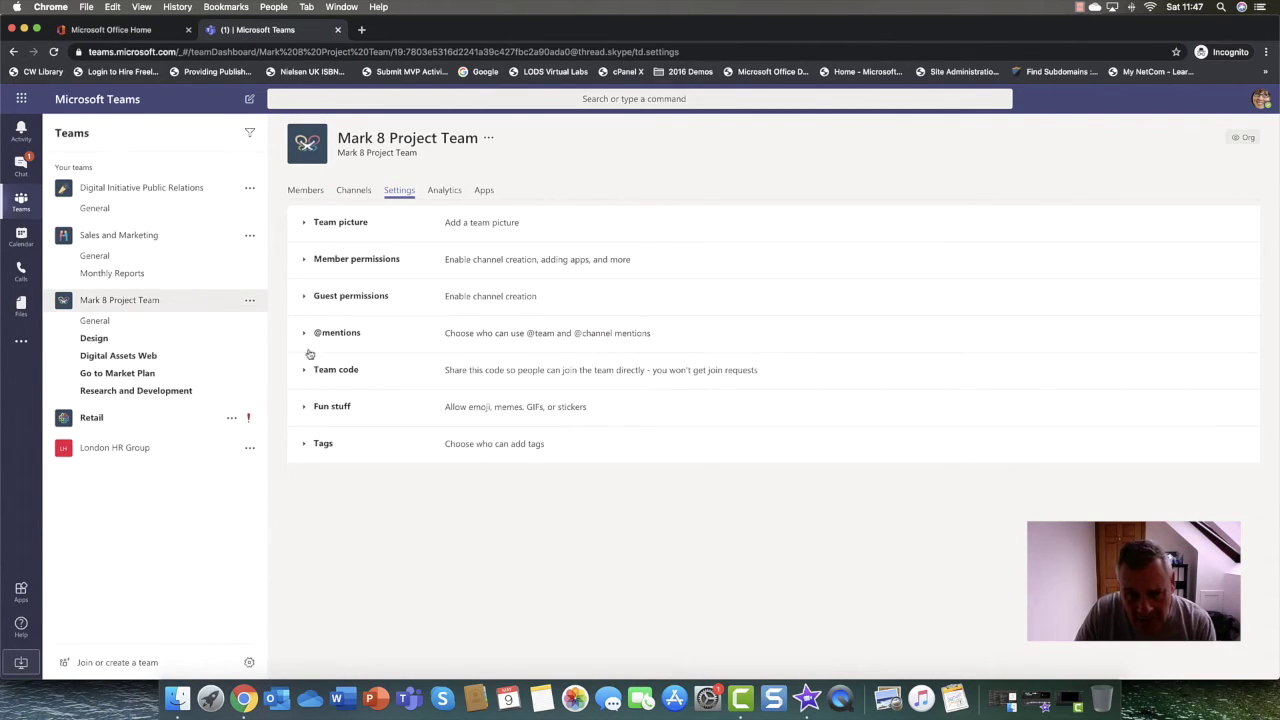
pyautogui.click(452, 194)
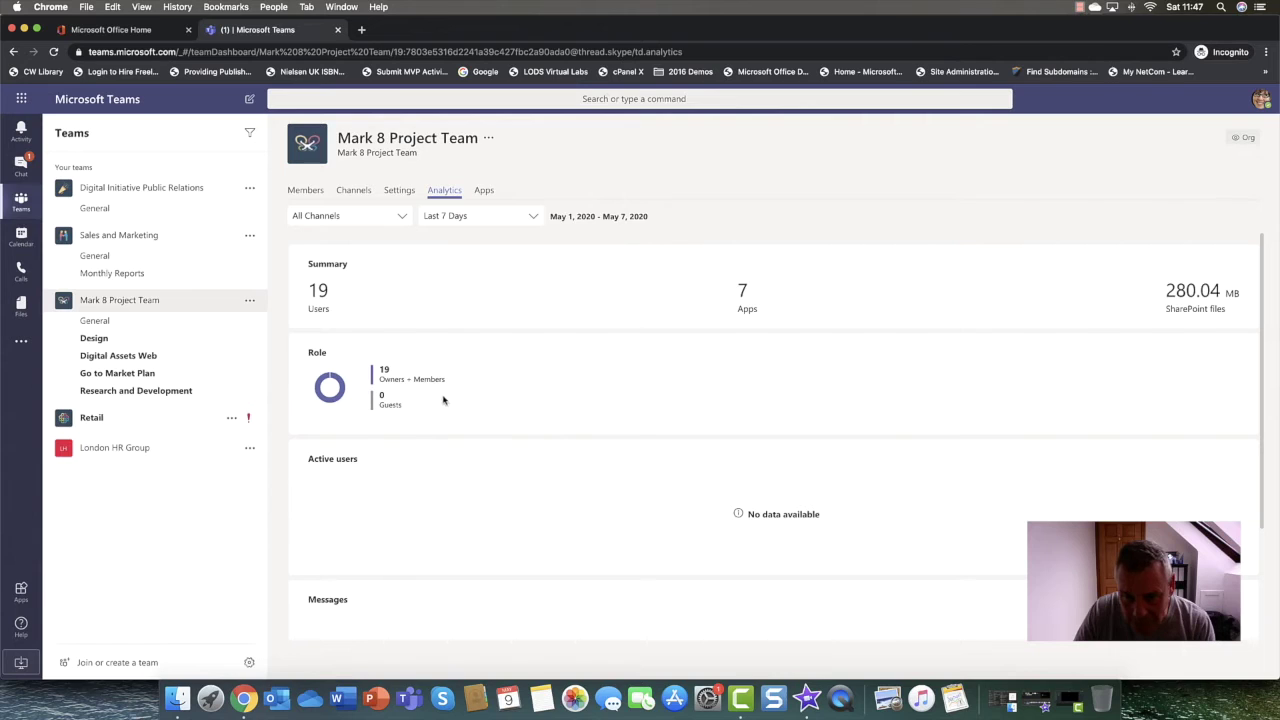
pyautogui.click(484, 192)
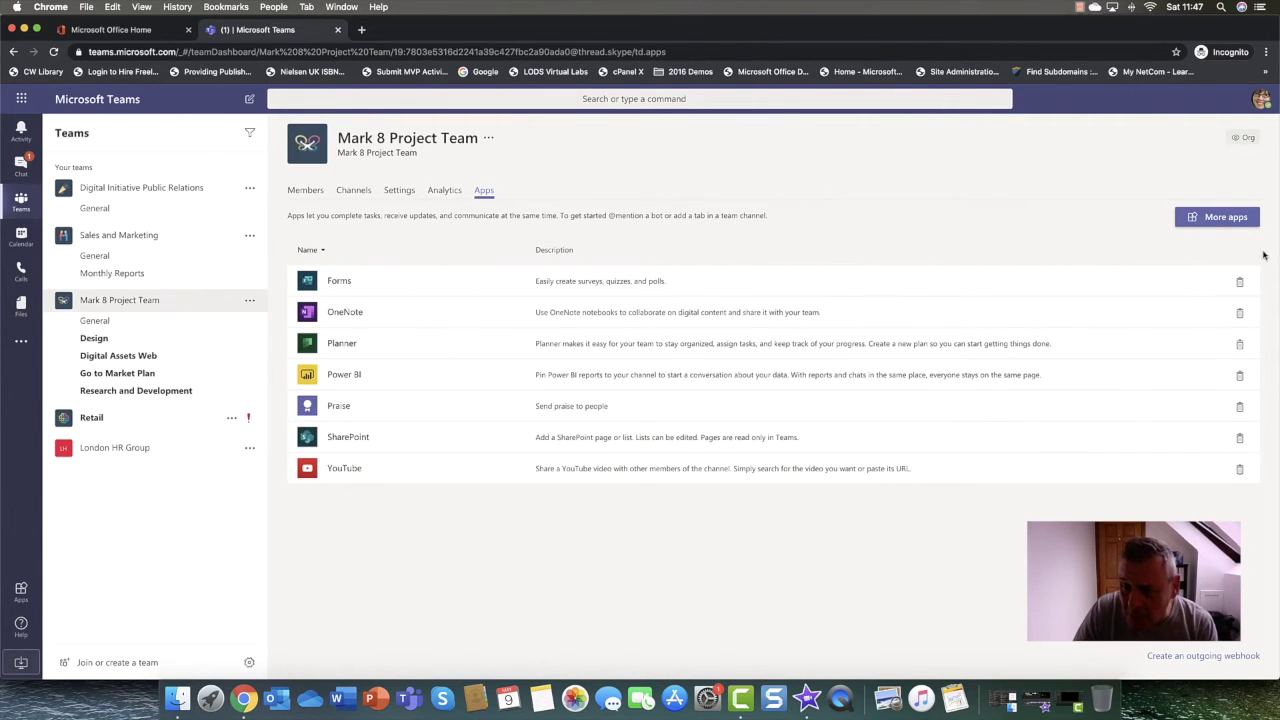
# Step: Browse More apps, return to the team's apps, check Members, then reopen the General channel
pyautogui.click(1210, 217)
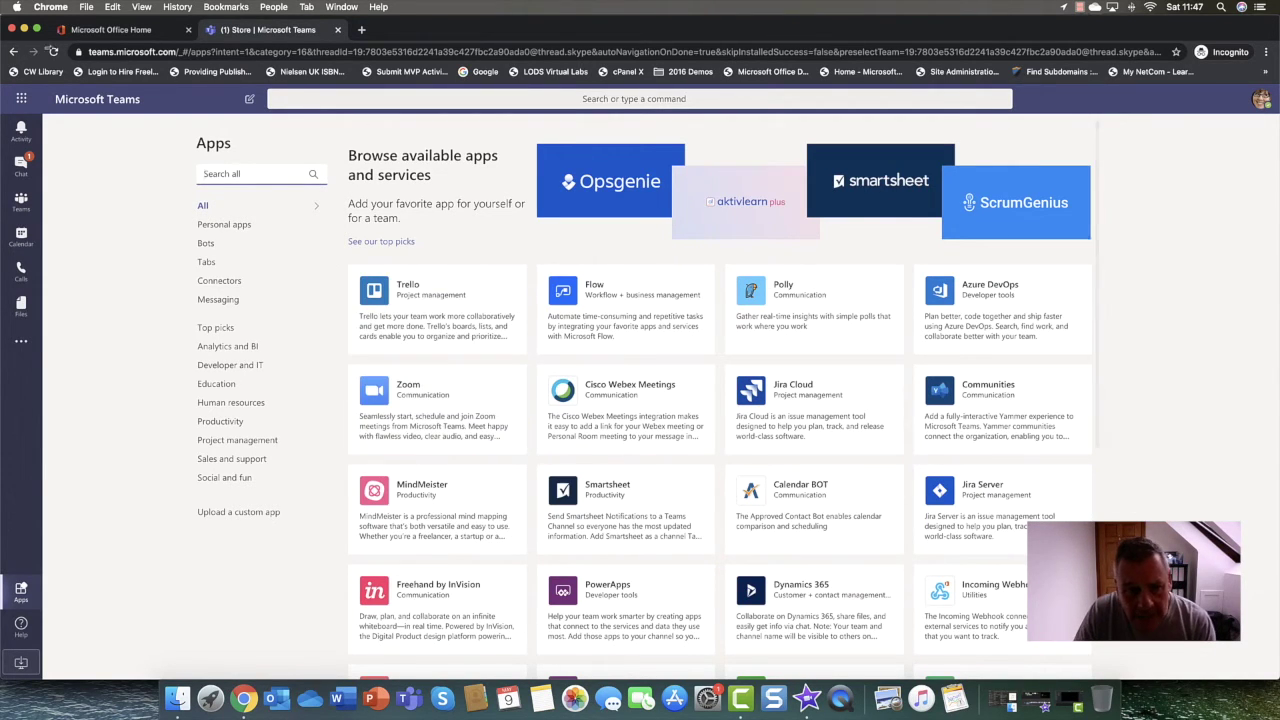
pyautogui.click(13, 51)
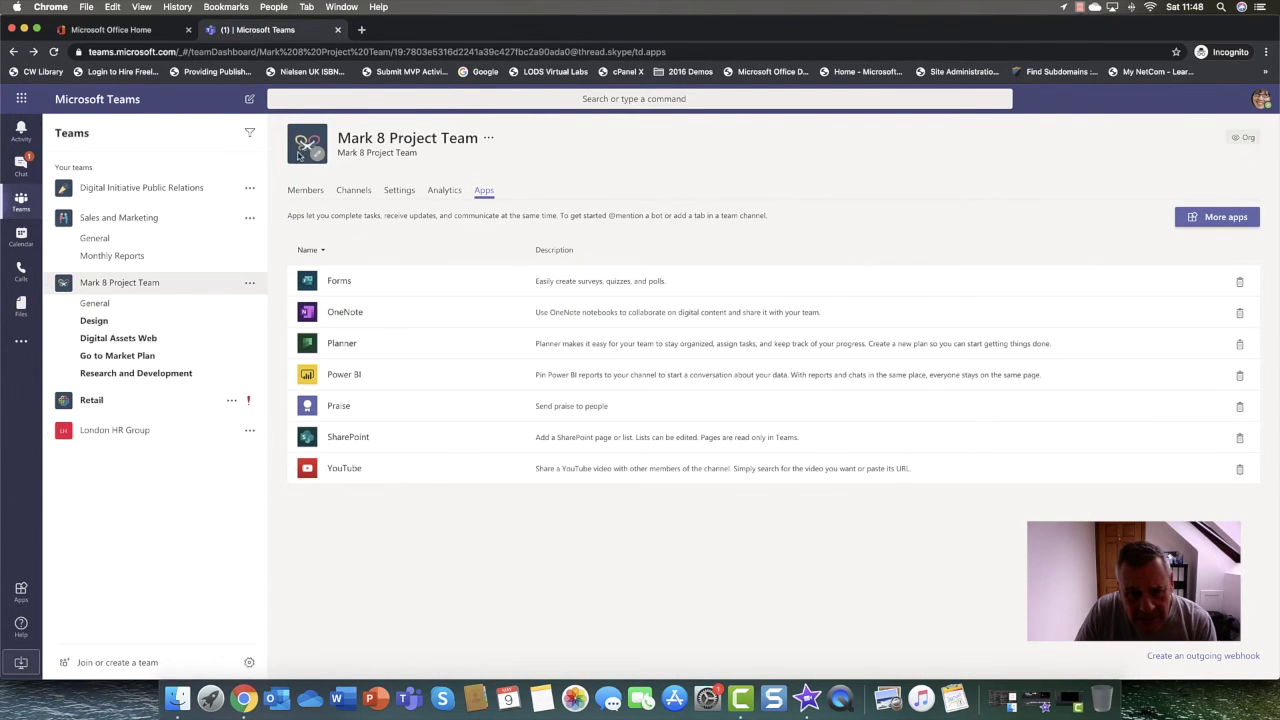
pyautogui.click(296, 193)
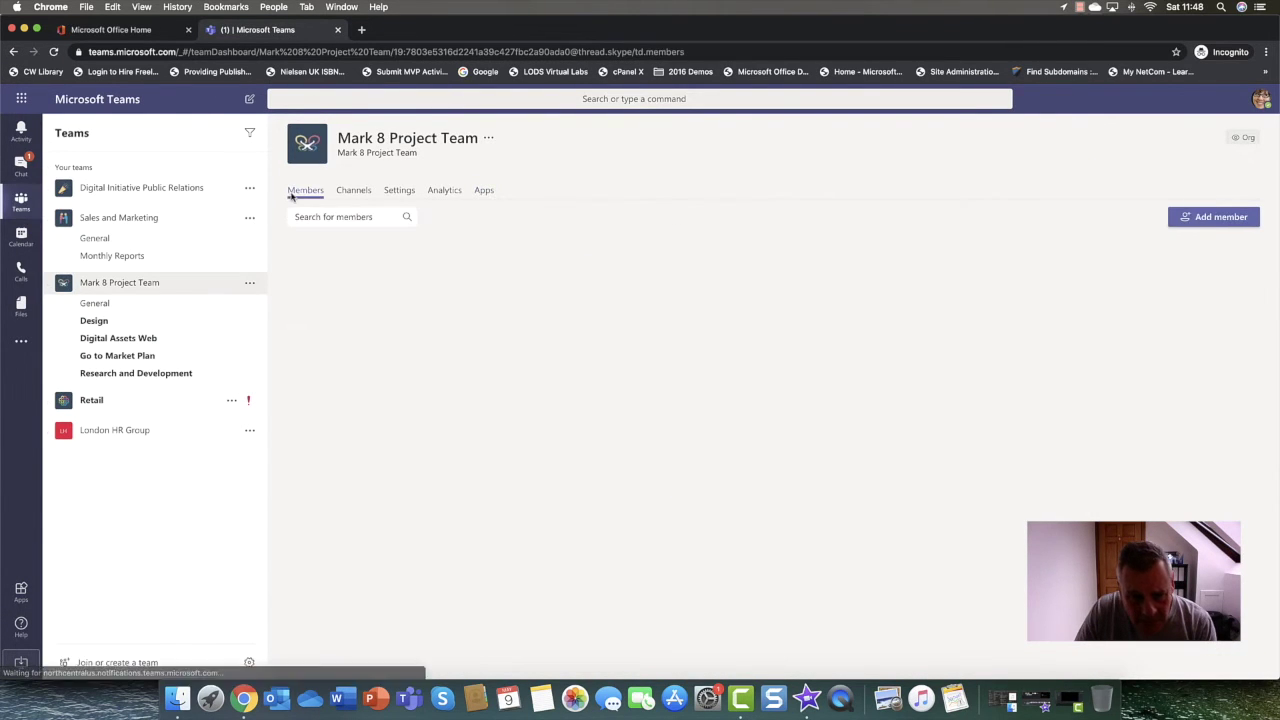
pyautogui.click(160, 307)
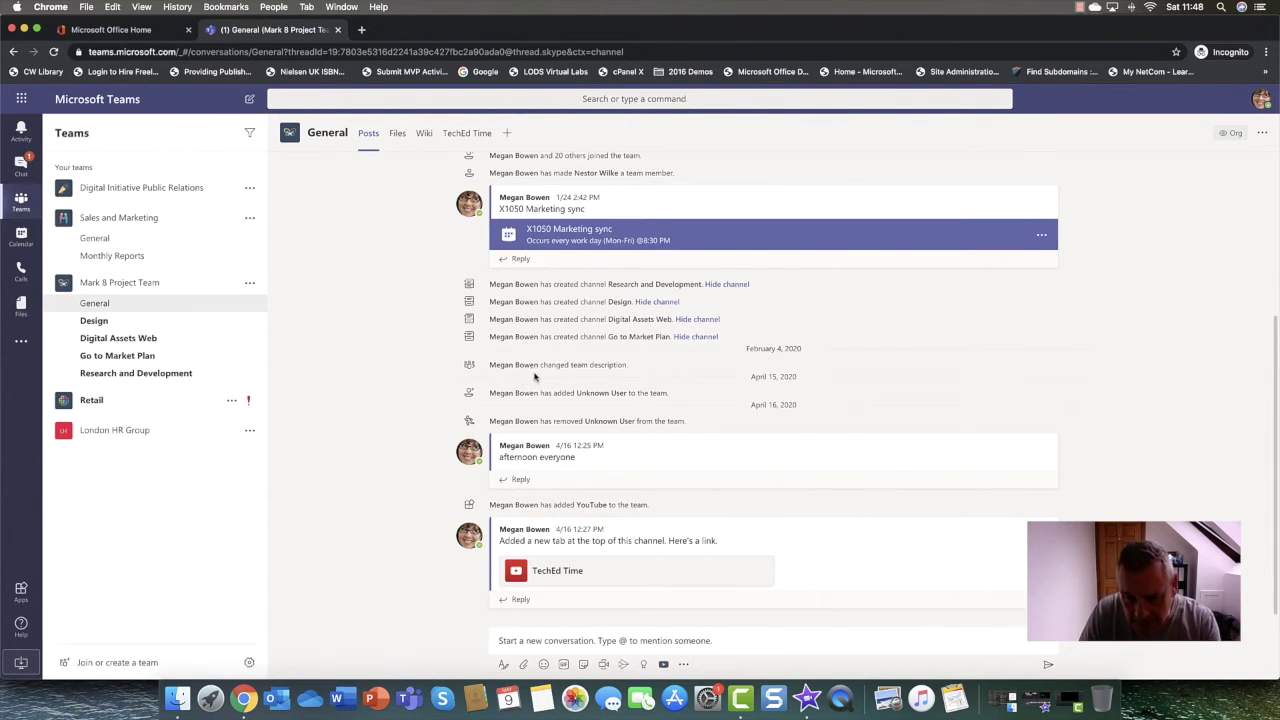
# Step: Start a new post in the General channel and launch a Meet now instant meeting
pyautogui.click(621, 639)
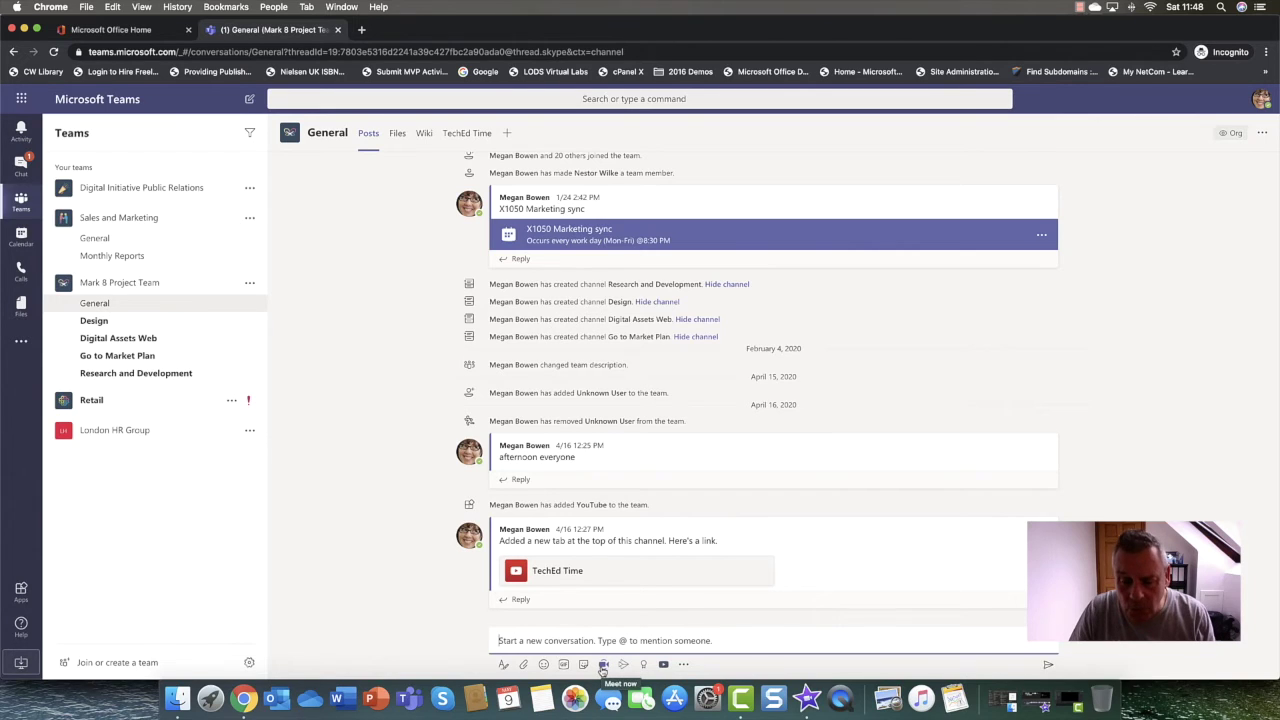
pyautogui.click(602, 667)
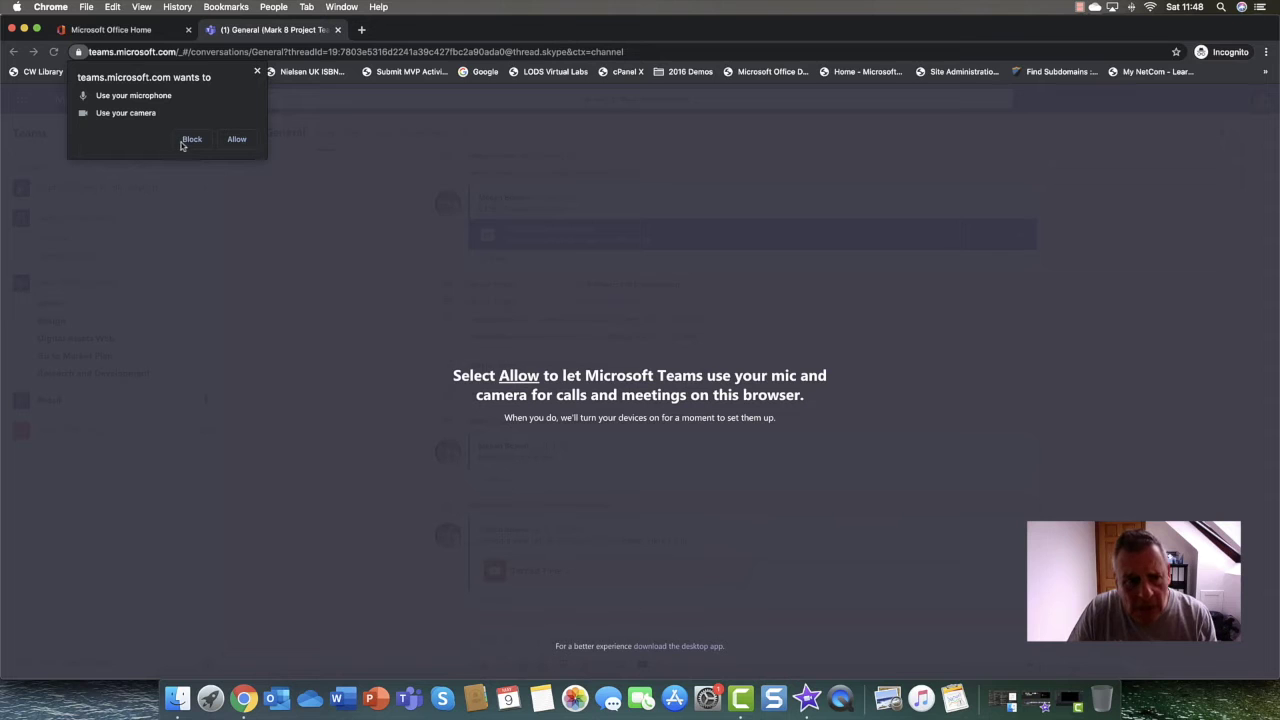
# Step: Allow microphone and camera access, then return to the team's members page
pyautogui.click(238, 141)
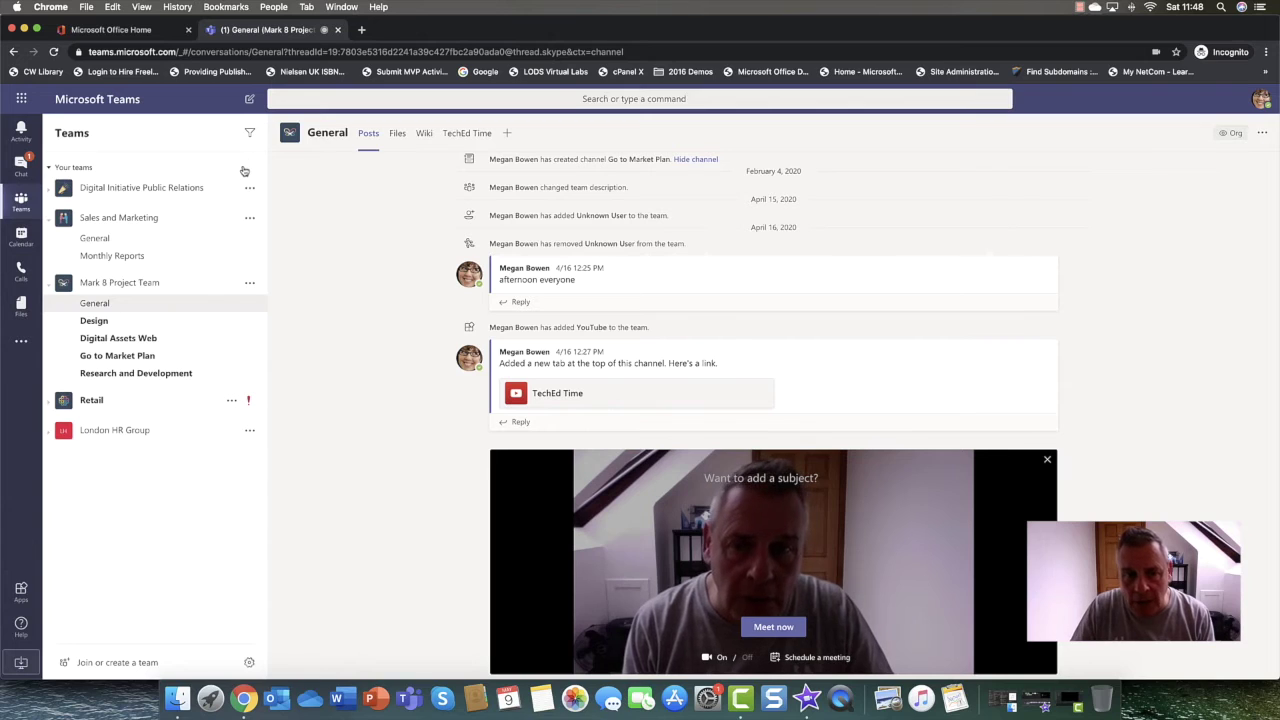
pyautogui.click(13, 51)
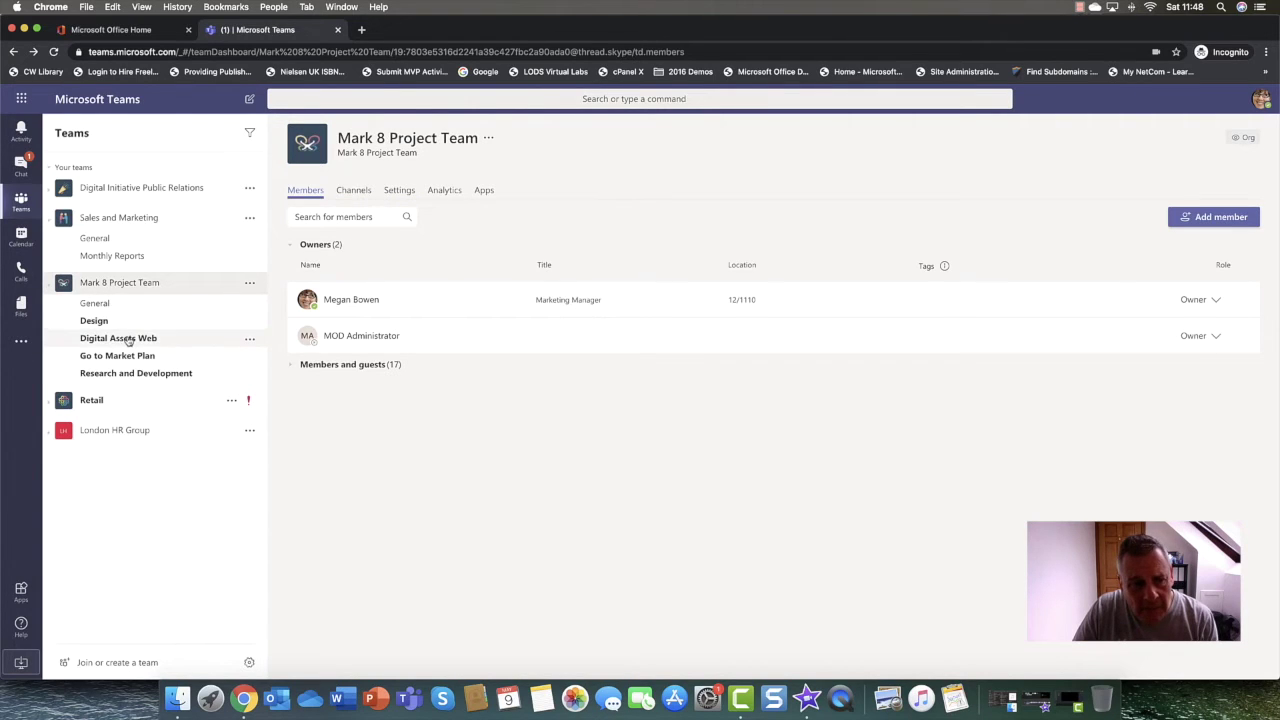
# Step: Open General, then browse the Design channel's Connectors list and close it without adding any
pyautogui.click(161, 308)
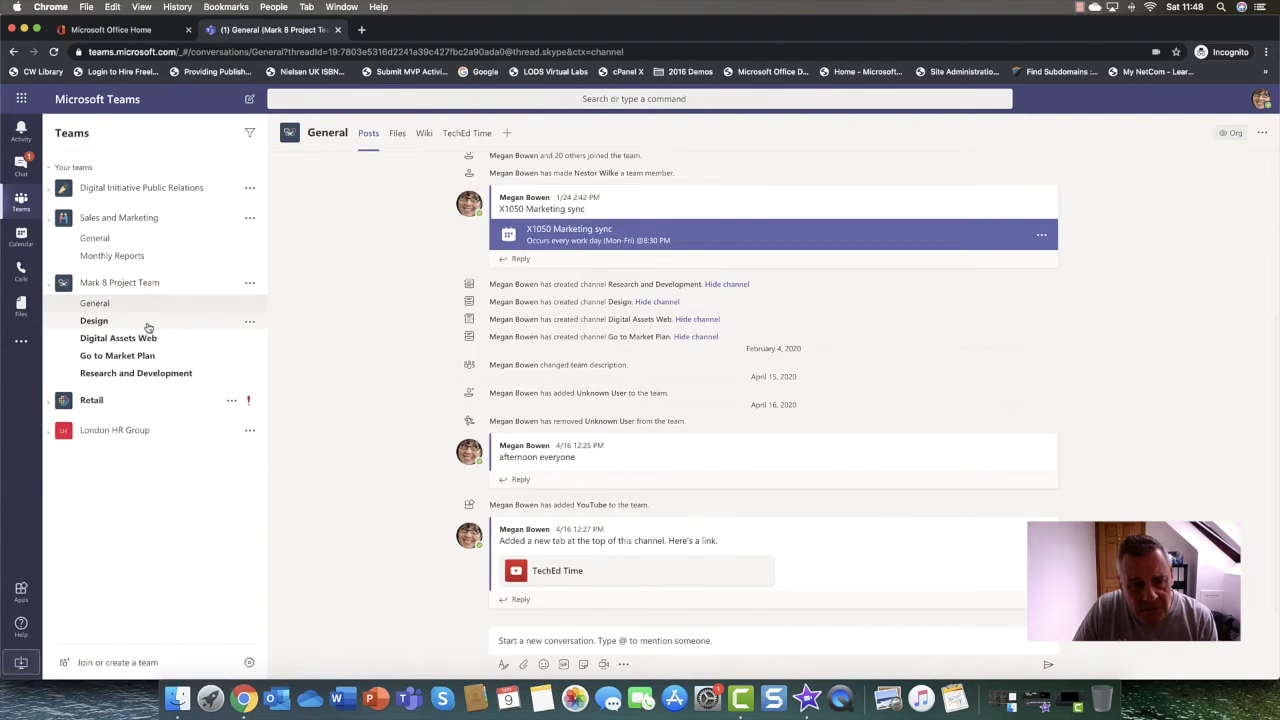
pyautogui.click(250, 325)
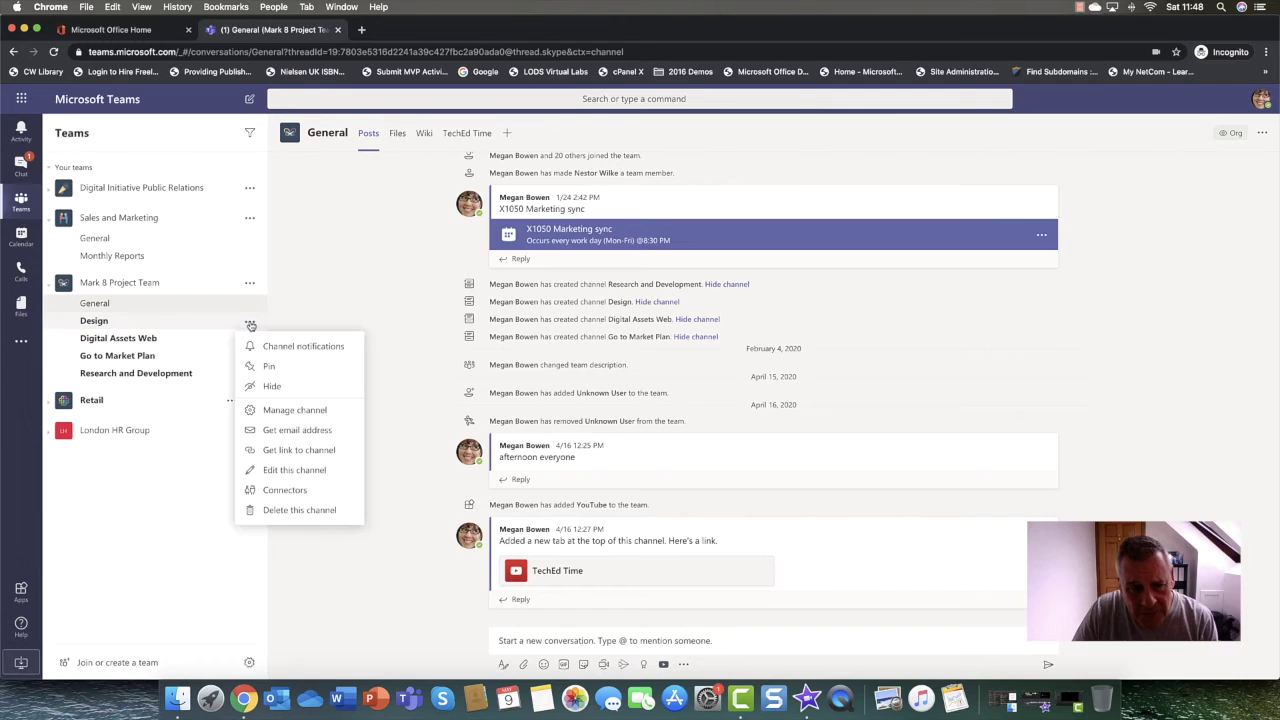
pyautogui.click(285, 490)
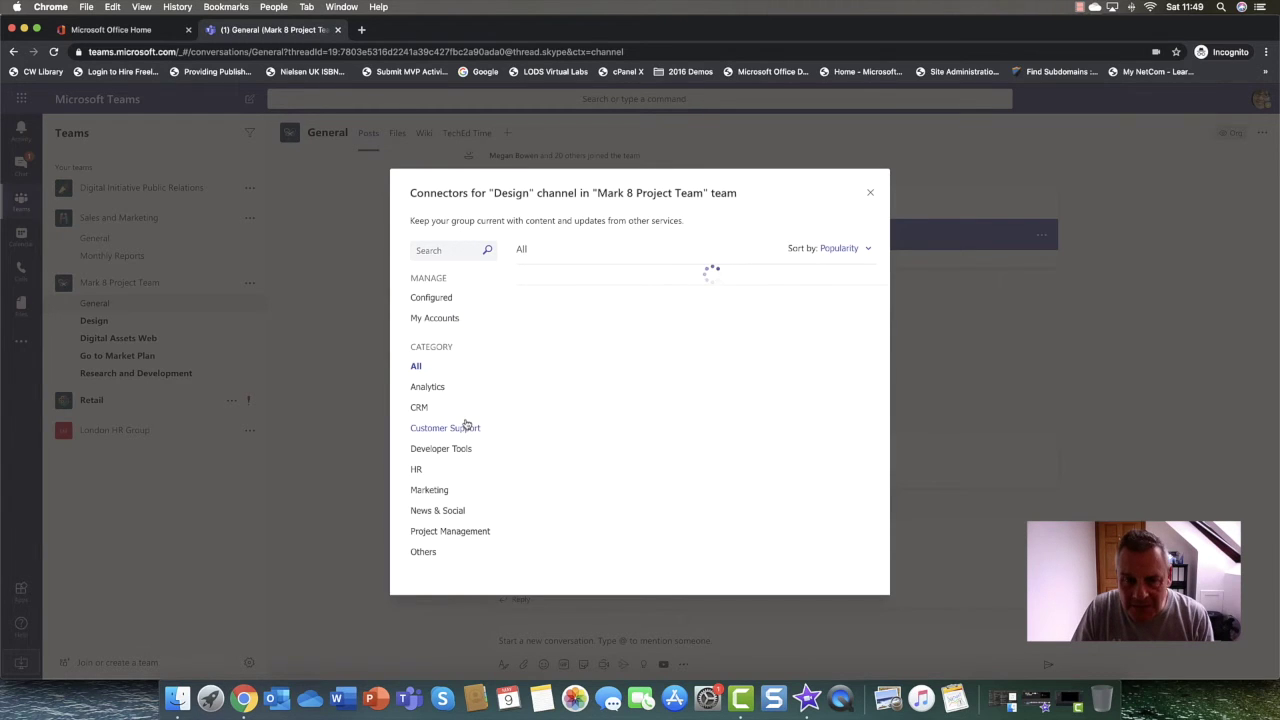
pyautogui.scroll(-2, 710, 308)
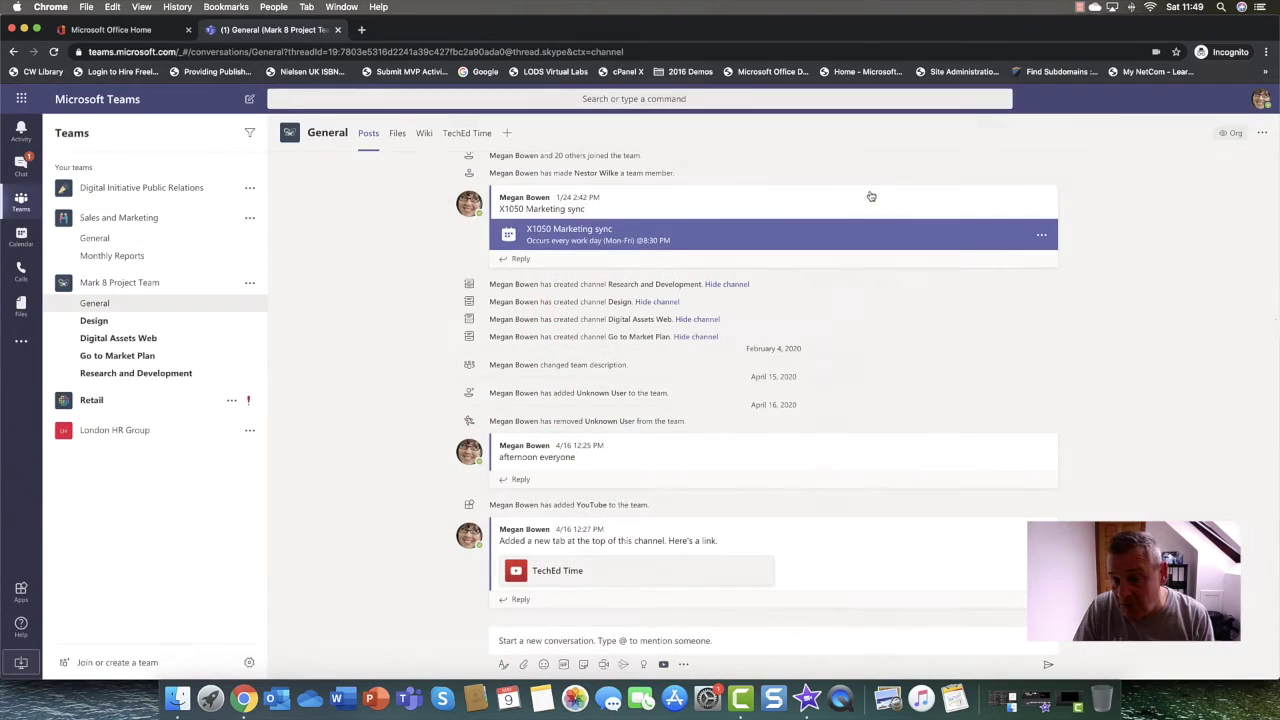
pyautogui.click(869, 193)
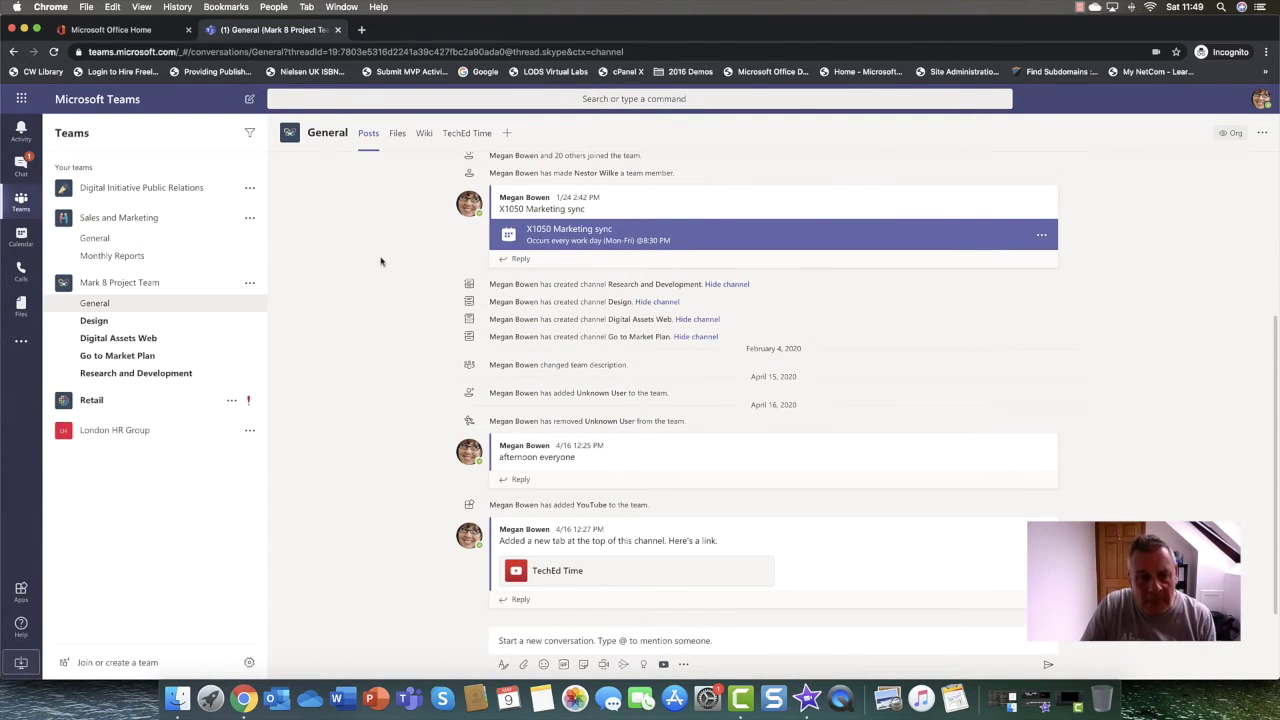
# Step: Move through Digital Assets Web to Research and Development and open its Power BI report
pyautogui.click(185, 348)
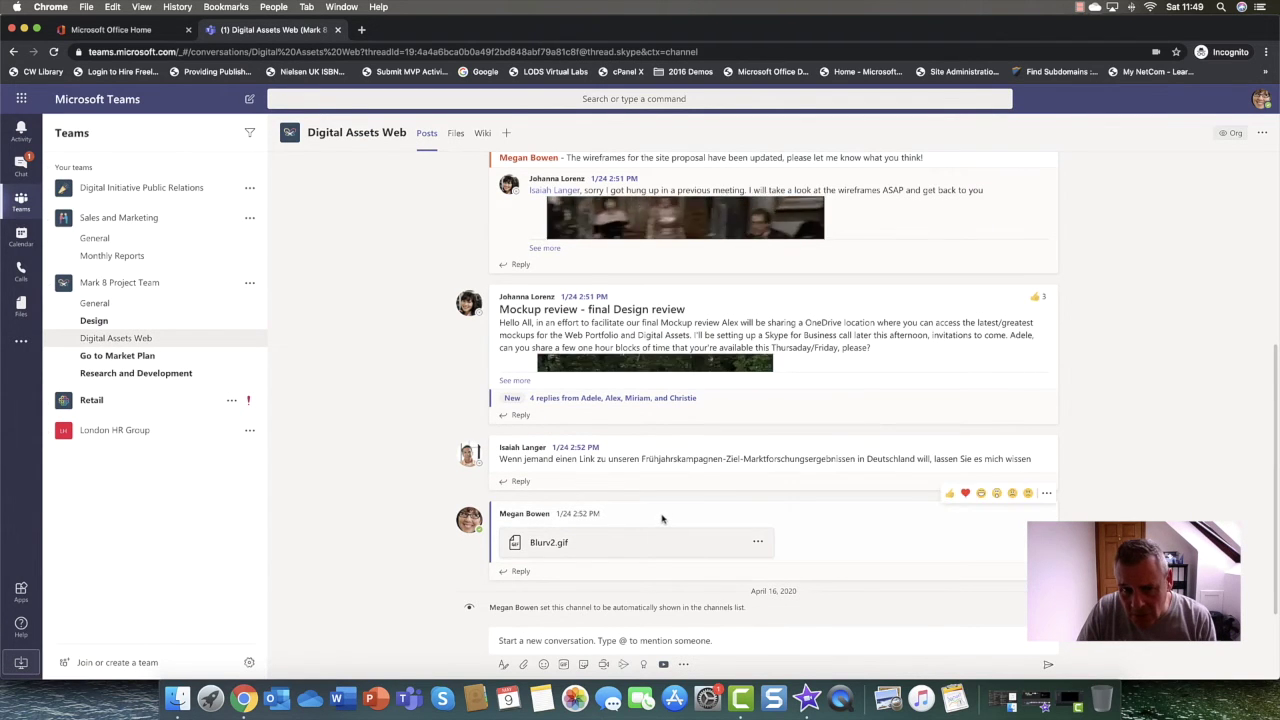
pyautogui.scroll(1, 663, 518)
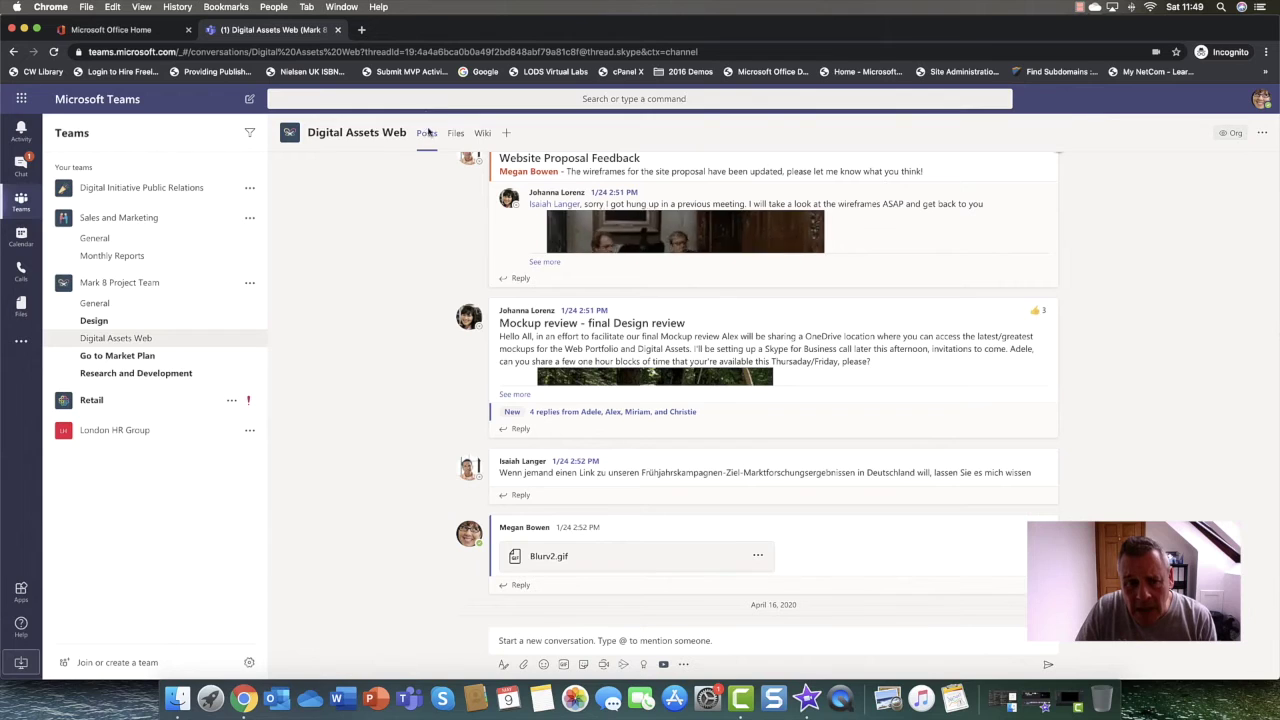
pyautogui.click(115, 374)
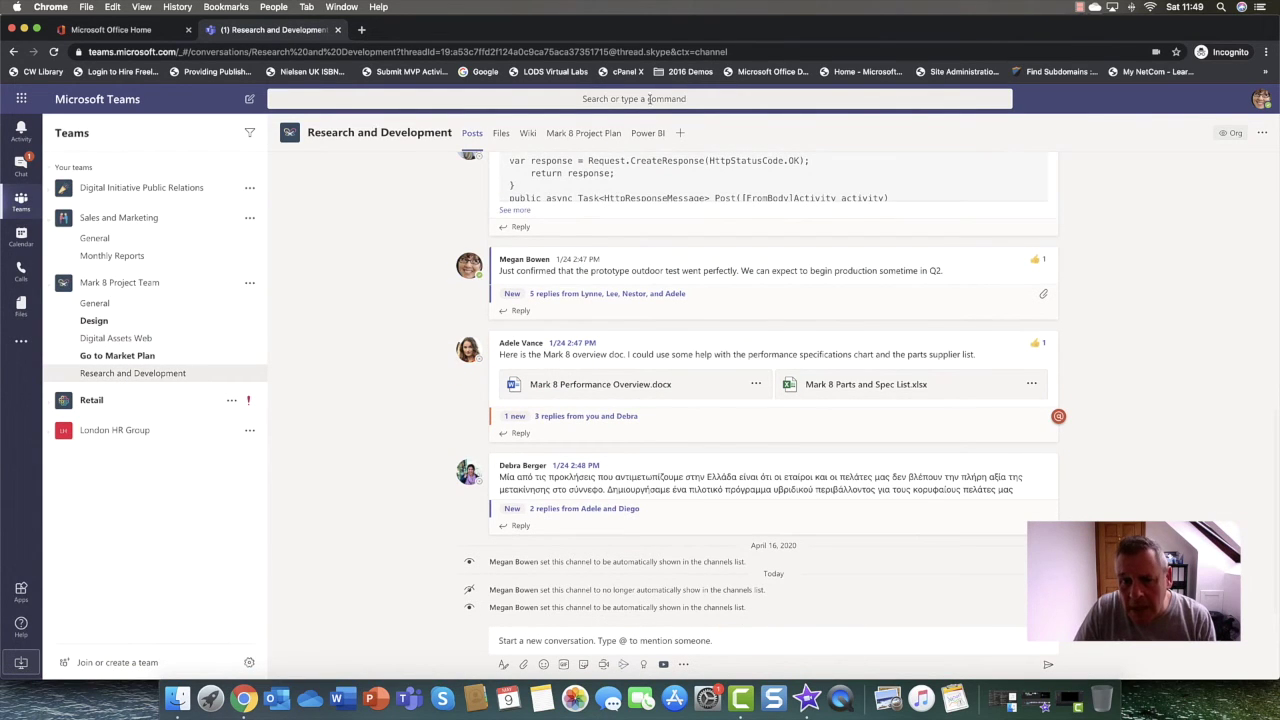
pyautogui.click(649, 136)
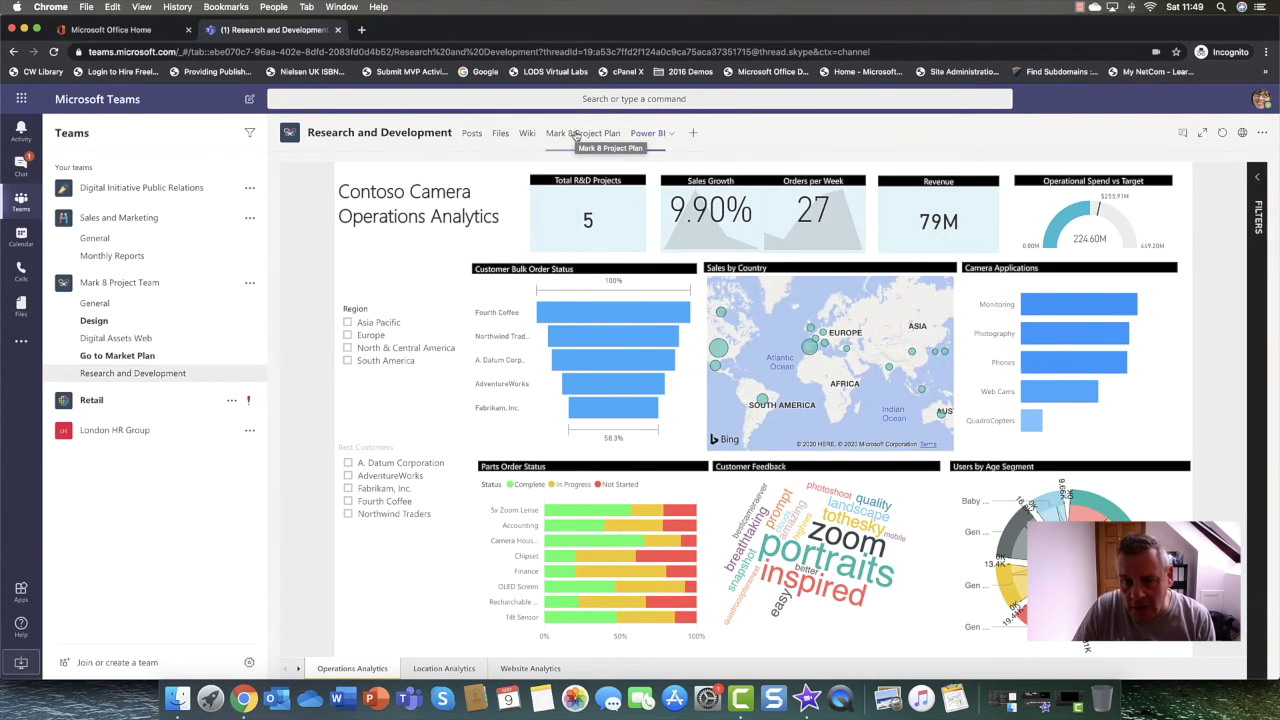
# Step: Browse the Add a tab apps without adding one, view Activity, then return to the channel posts
pyautogui.click(692, 134)
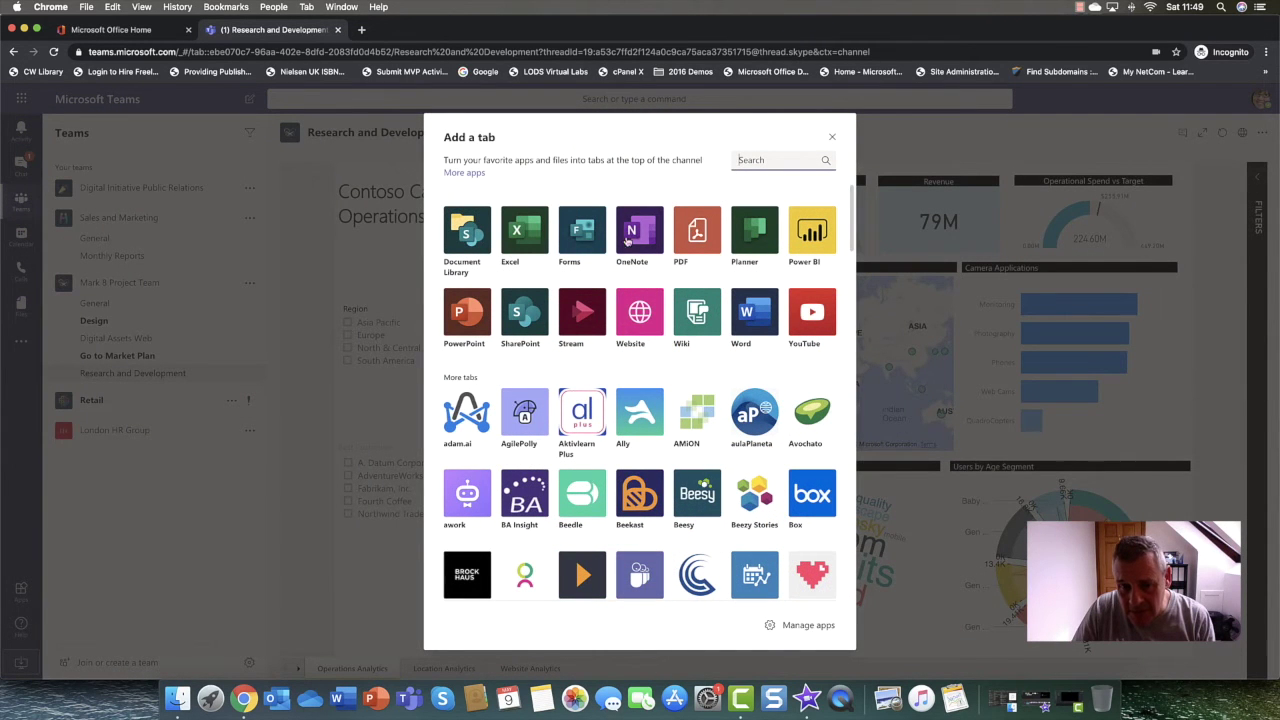
pyautogui.scroll(-4, 688, 303)
pyautogui.scroll(-4, 688, 303)
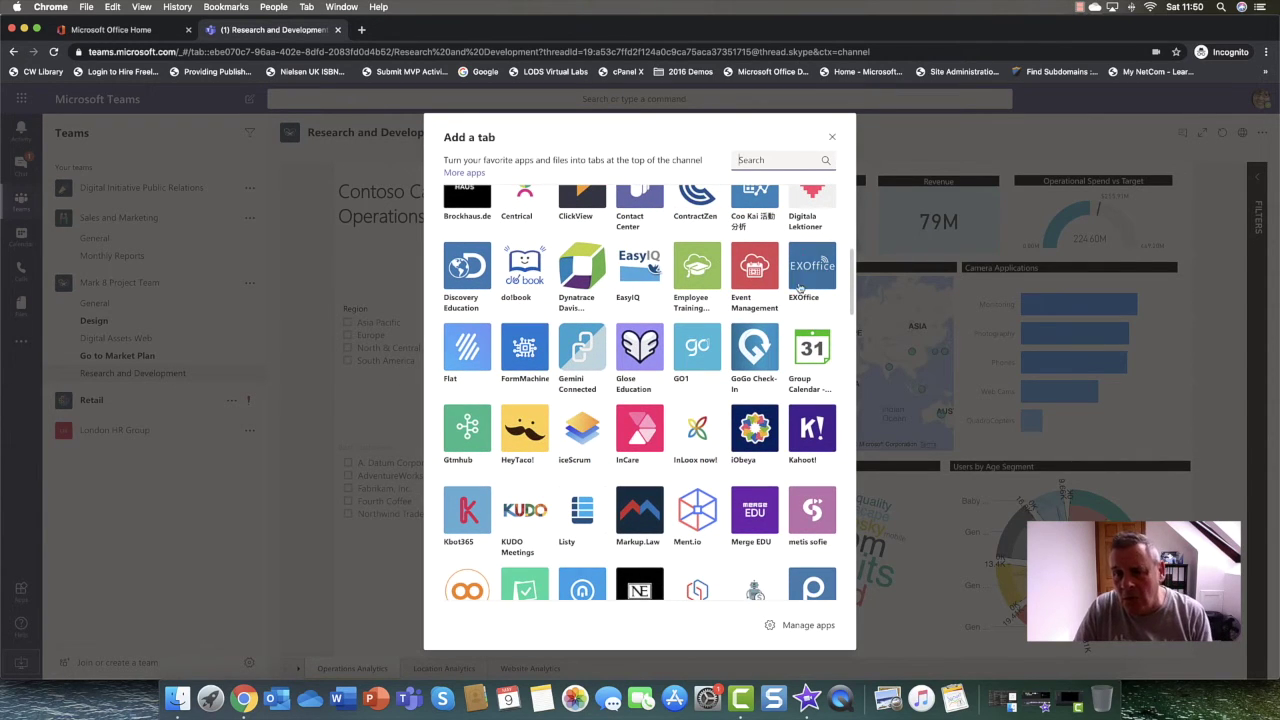
pyautogui.click(827, 136)
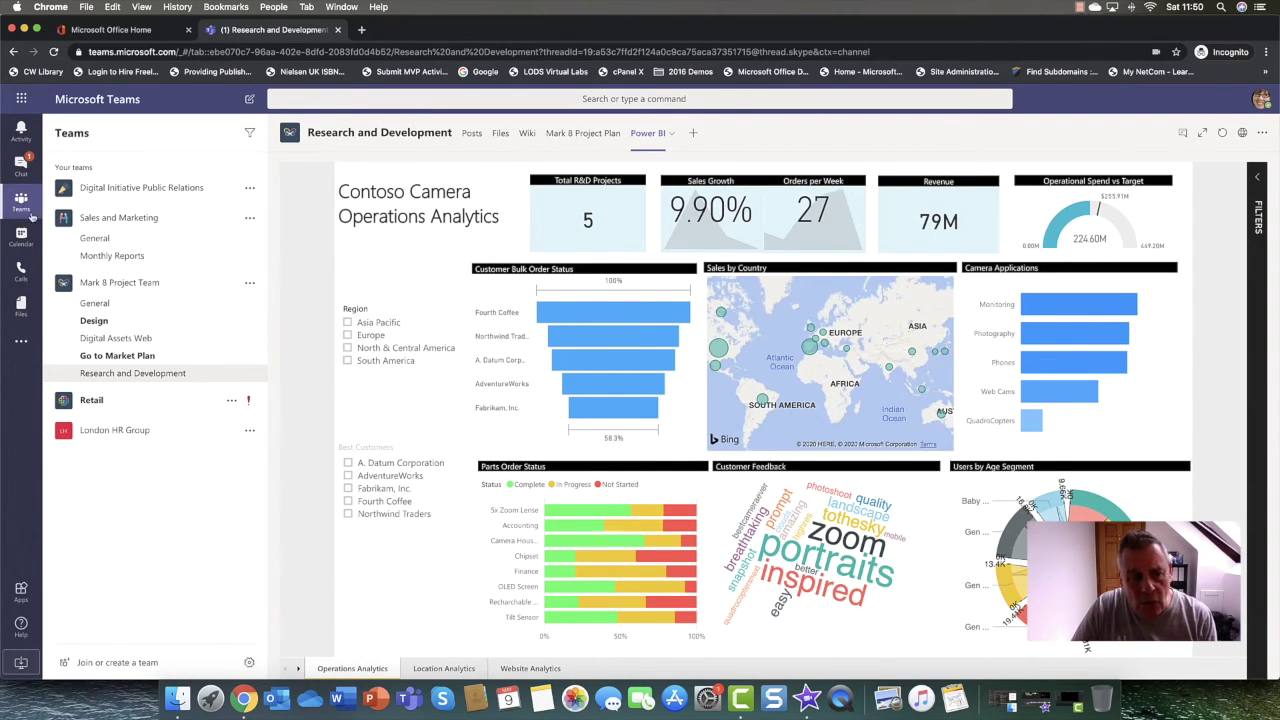
pyautogui.click(20, 133)
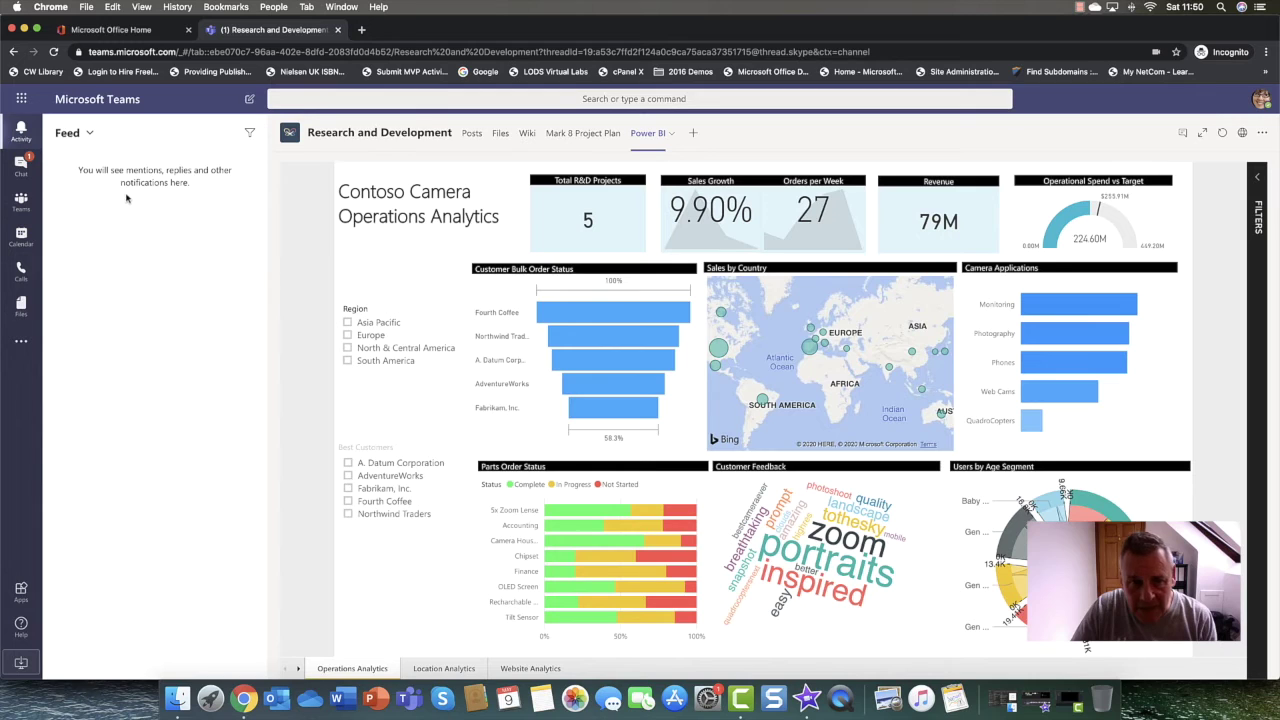
pyautogui.click(468, 134)
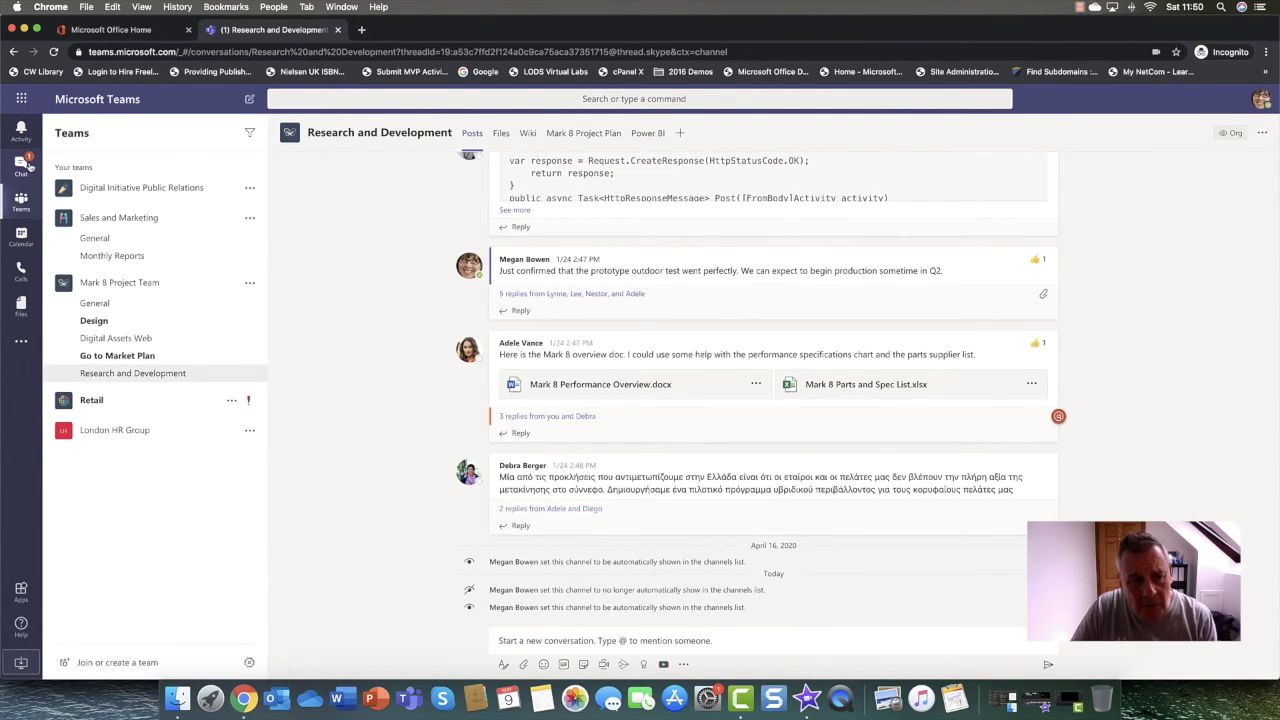
# Step: Open the Contoso NextGen planning document shared in chat and request access to it
pyautogui.click(24, 165)
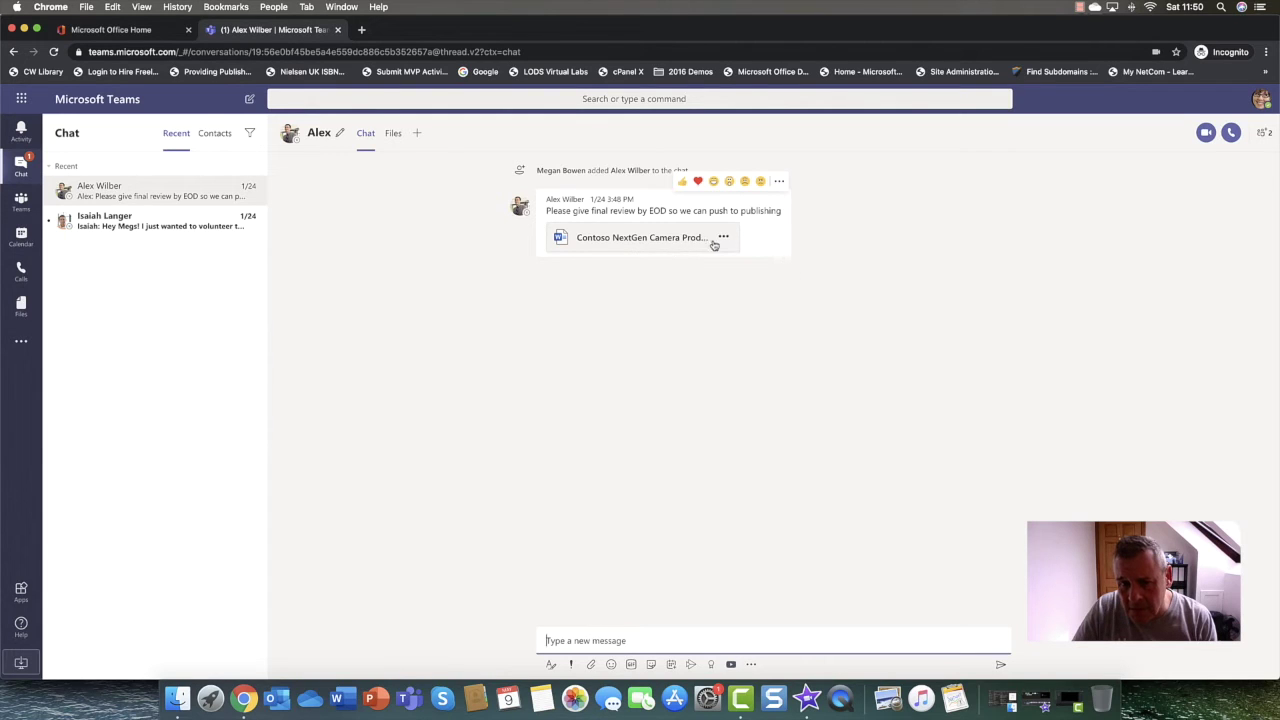
pyautogui.click(660, 238)
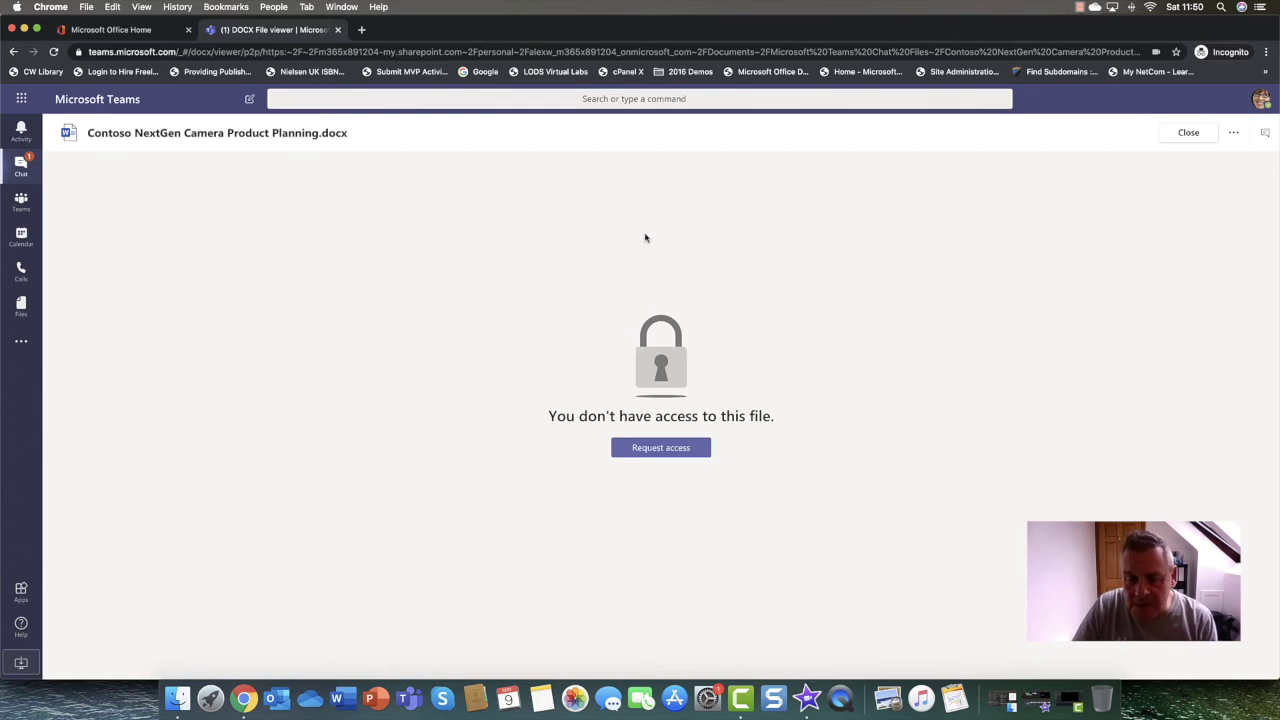
pyautogui.click(677, 455)
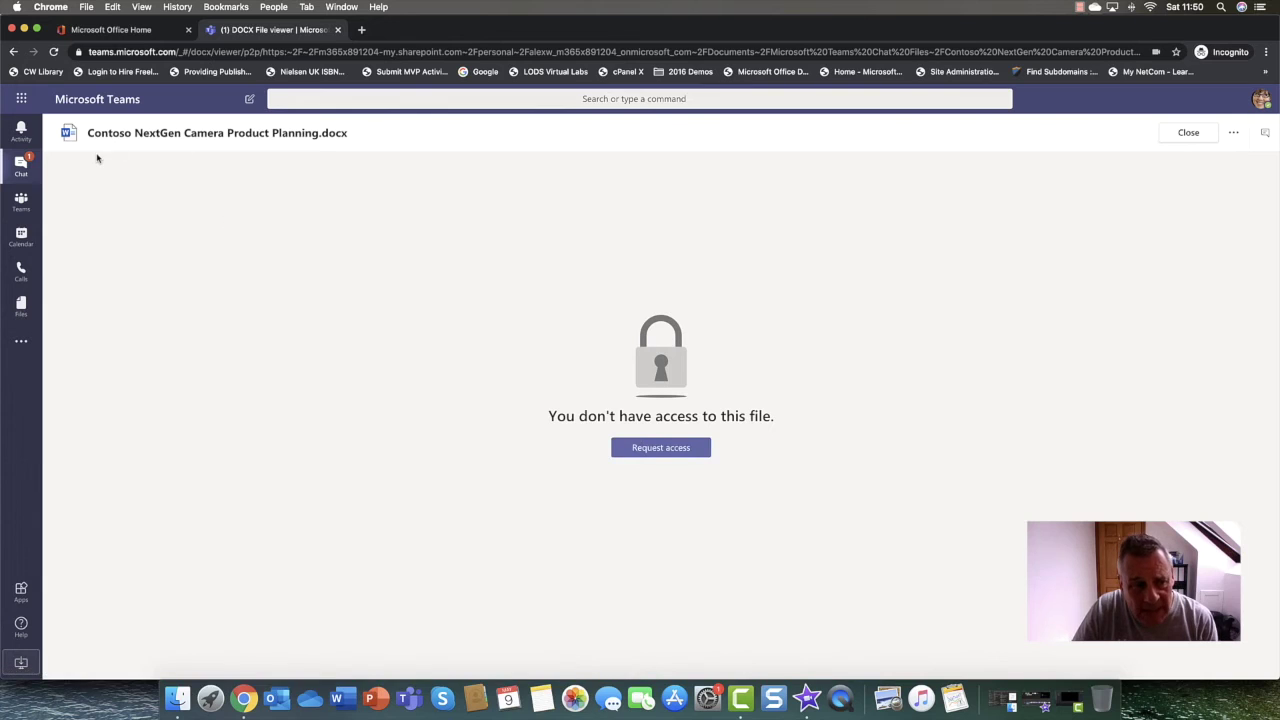
# Step: Close the locked document and go back to Teams and channels
pyautogui.click(21, 164)
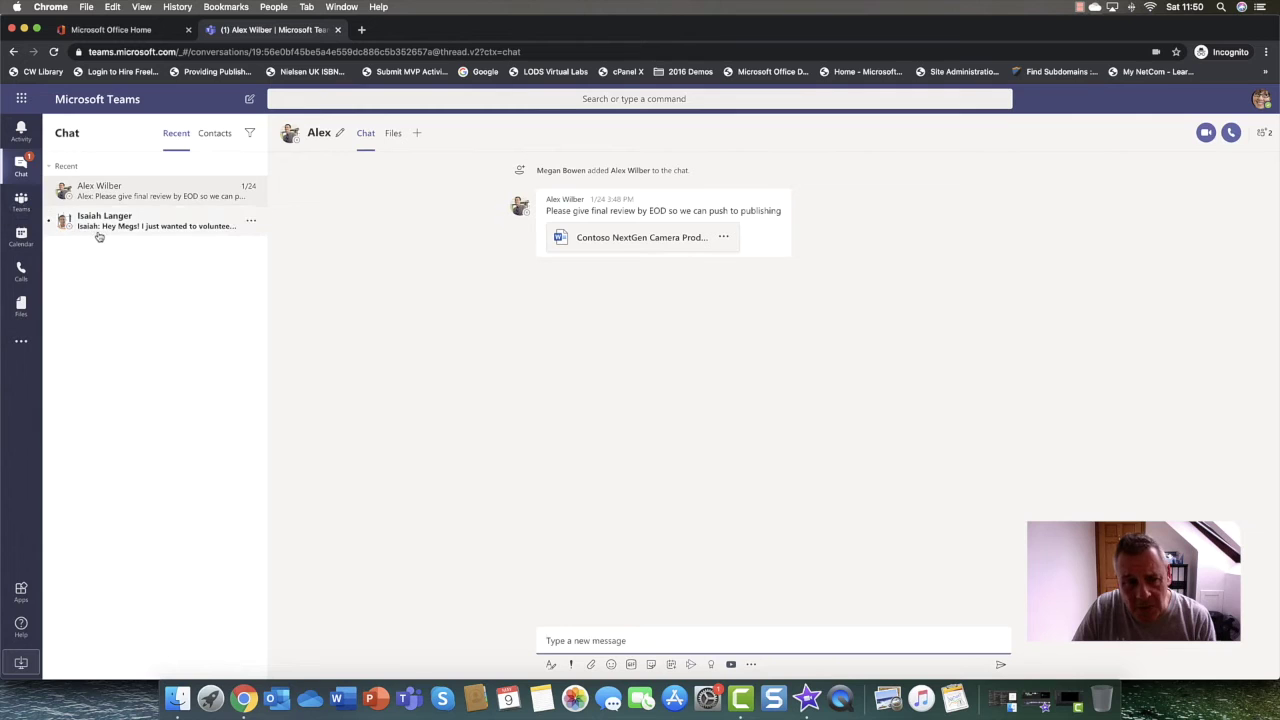
pyautogui.click(21, 202)
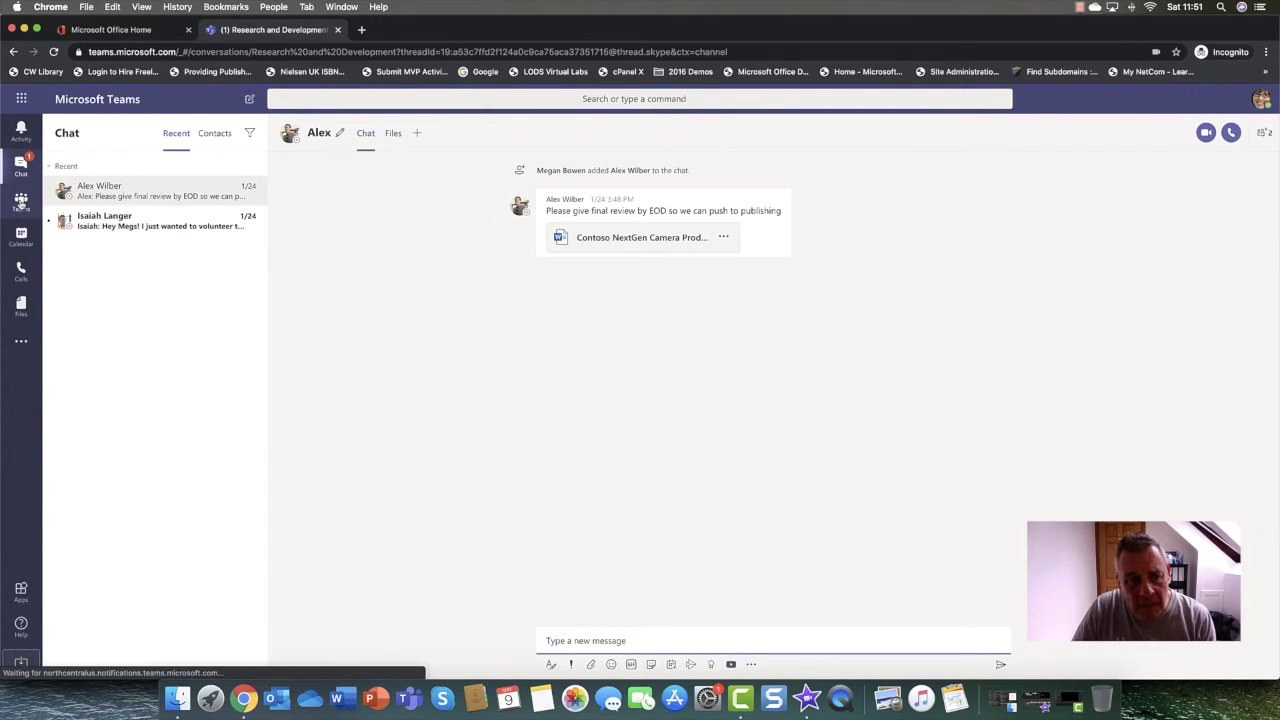
pyautogui.click(23, 238)
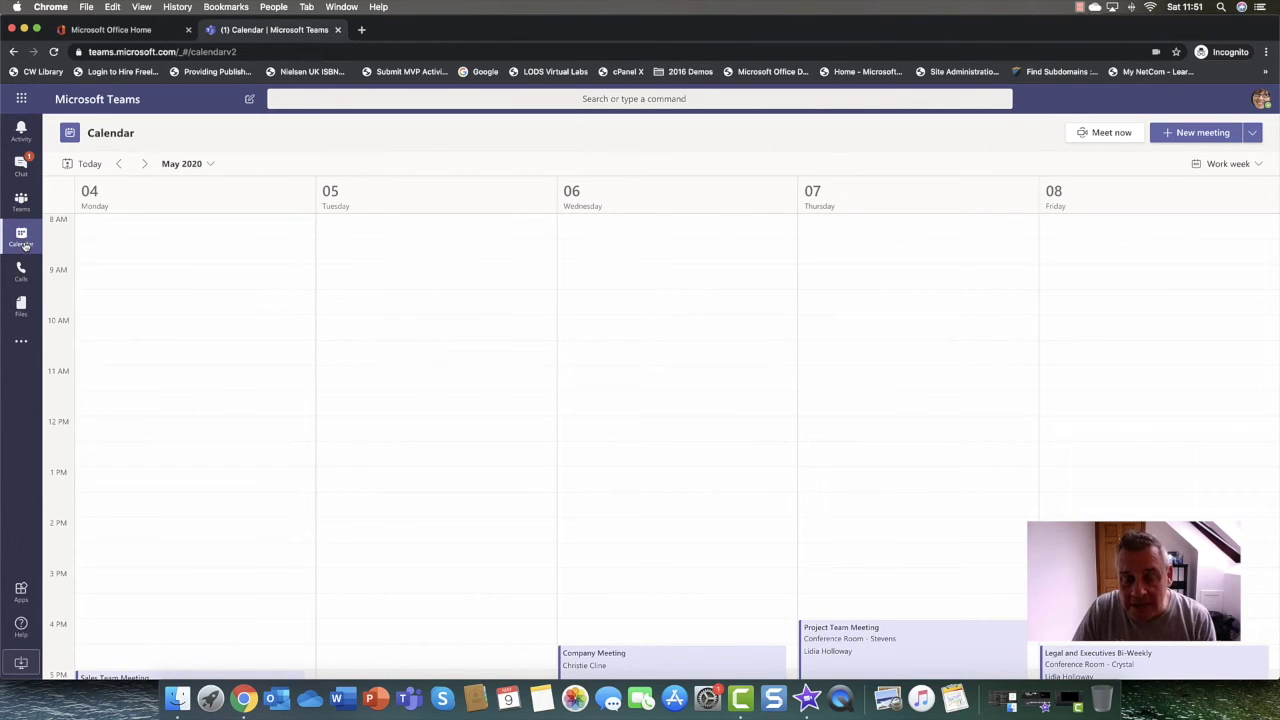
# Step: Scroll the 4–8 May 2020 work week and review the New meeting dropdown options
pyautogui.scroll(-5, 520, 640)
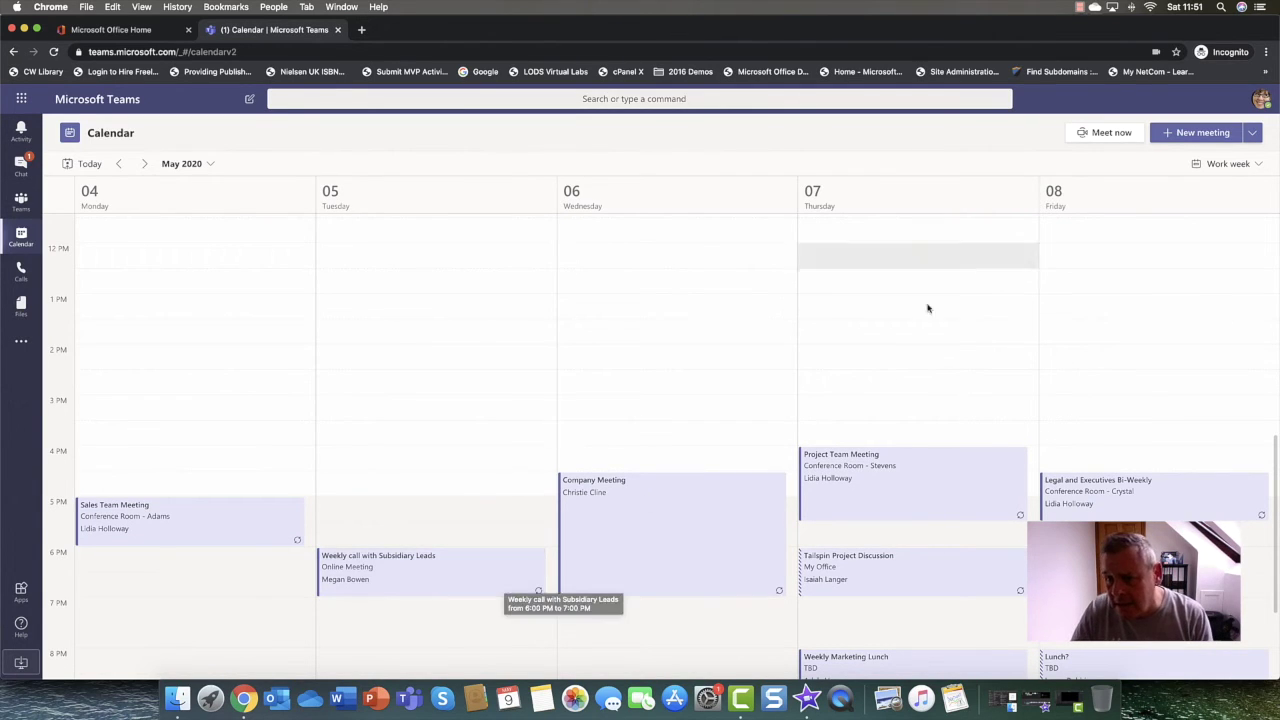
pyautogui.click(1252, 133)
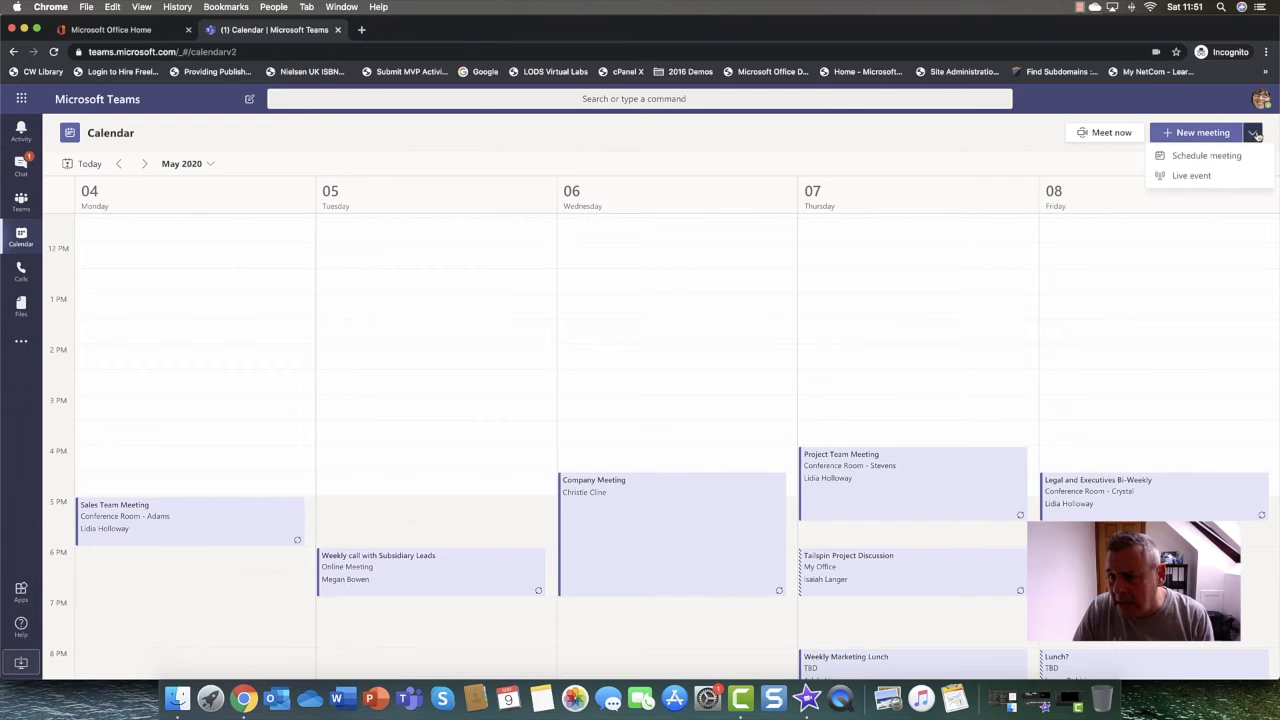
pyautogui.click(1108, 163)
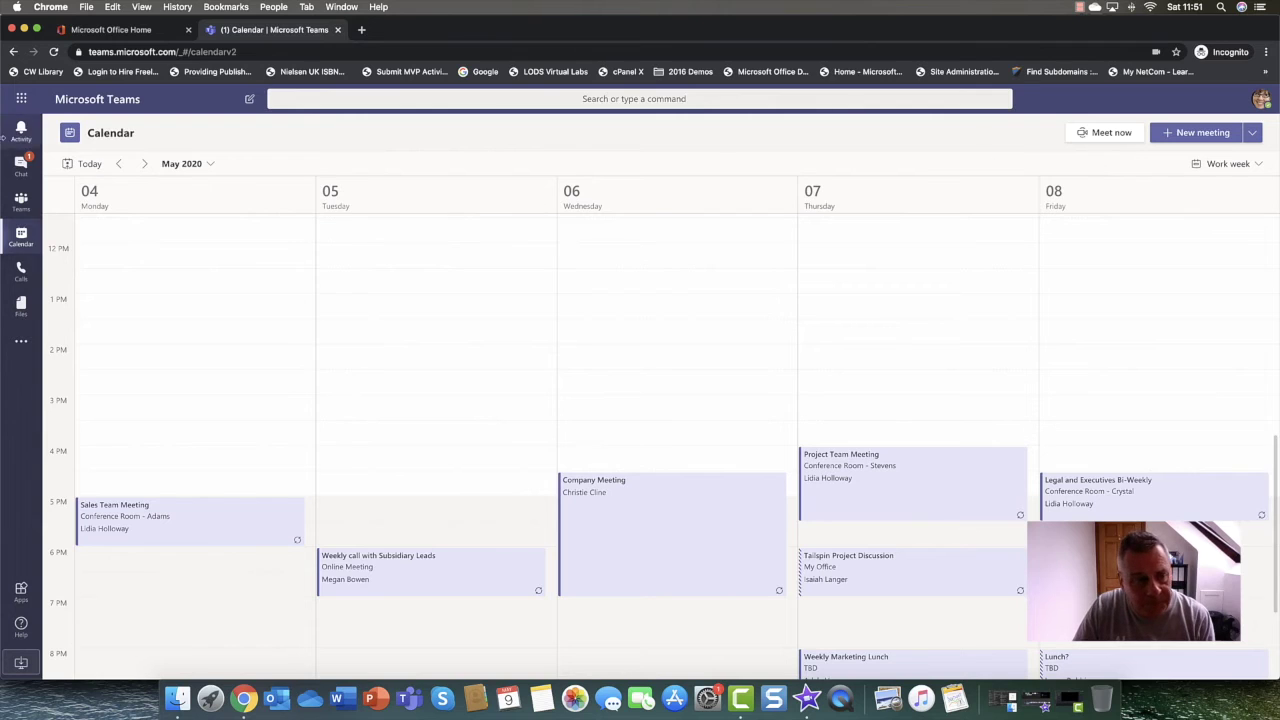
pyautogui.click(21, 271)
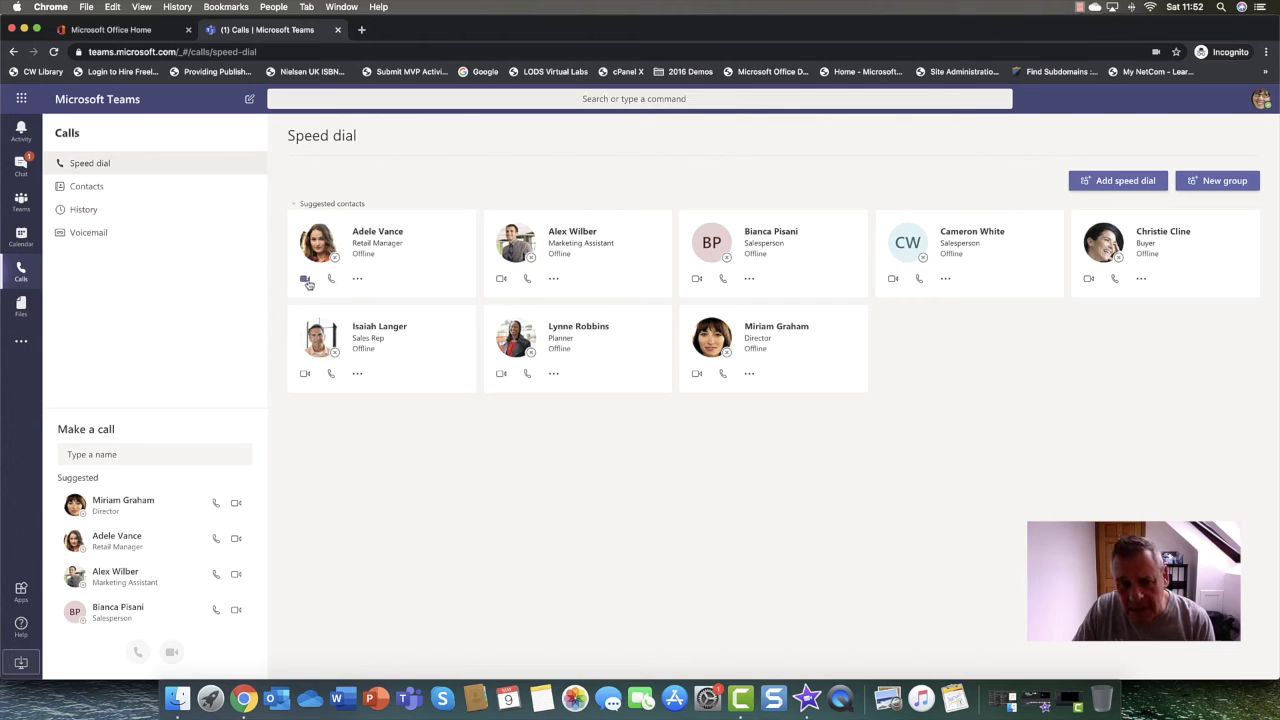
# Step: View the first speed-dial contact's more-actions menu, then show Recent files
pyautogui.click(356, 280)
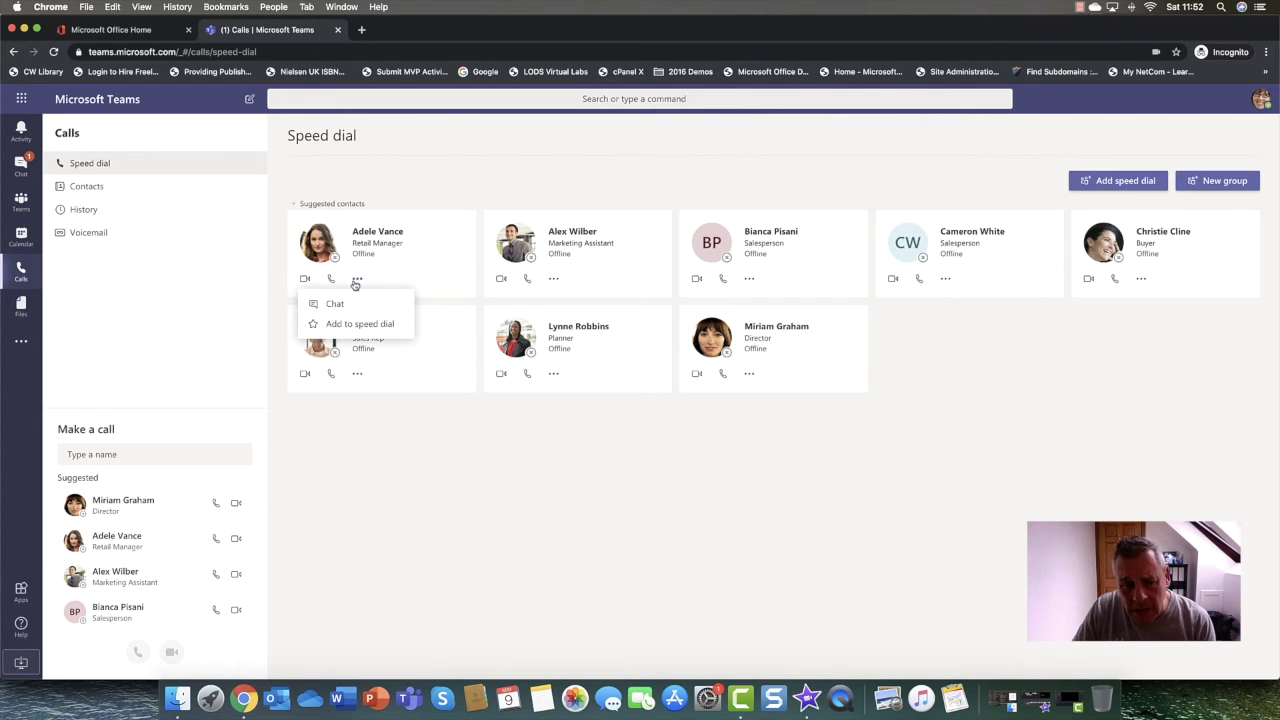
pyautogui.click(20, 310)
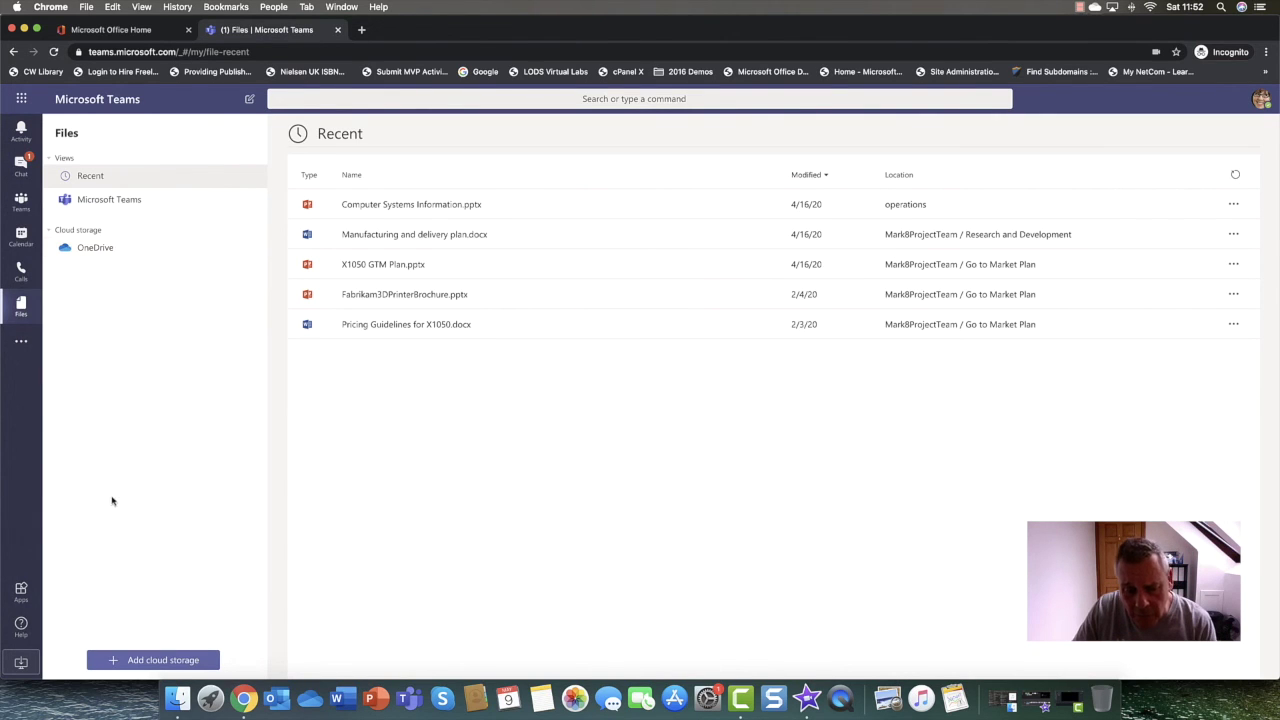
# Step: Review the cloud storage providers available to add, then open Stream from the additional apps list
pyautogui.click(160, 660)
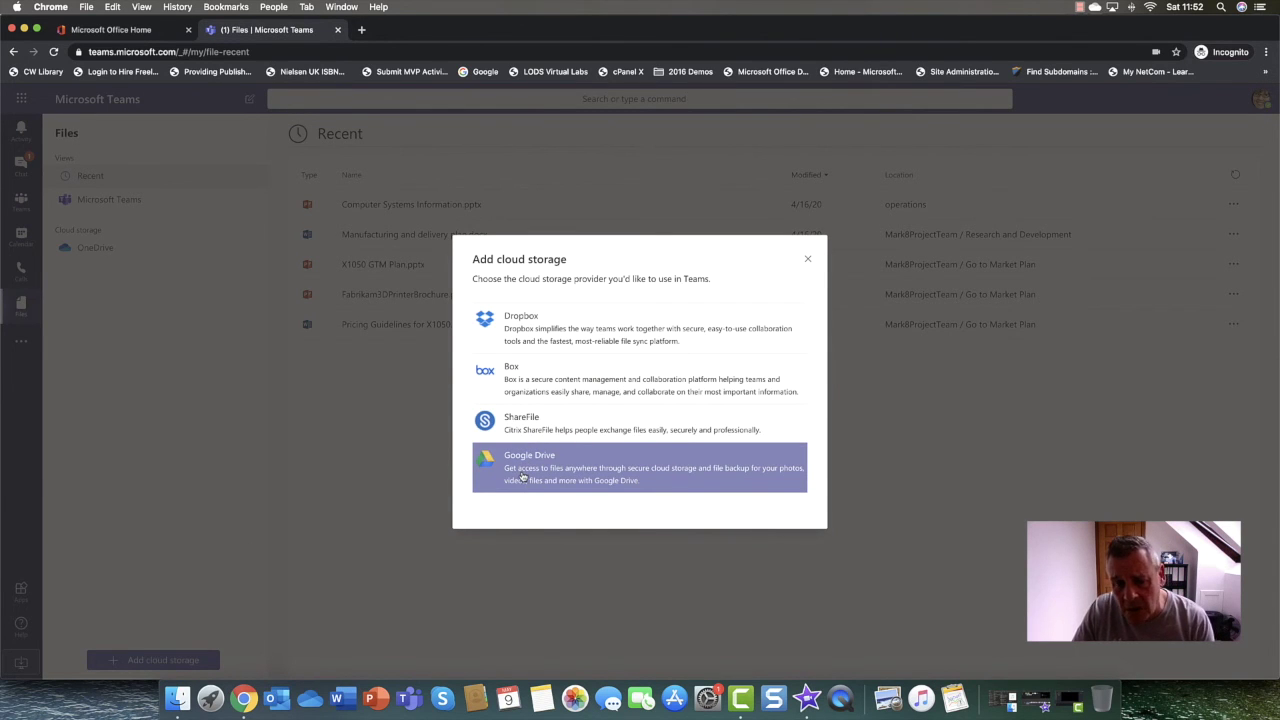
pyautogui.click(808, 259)
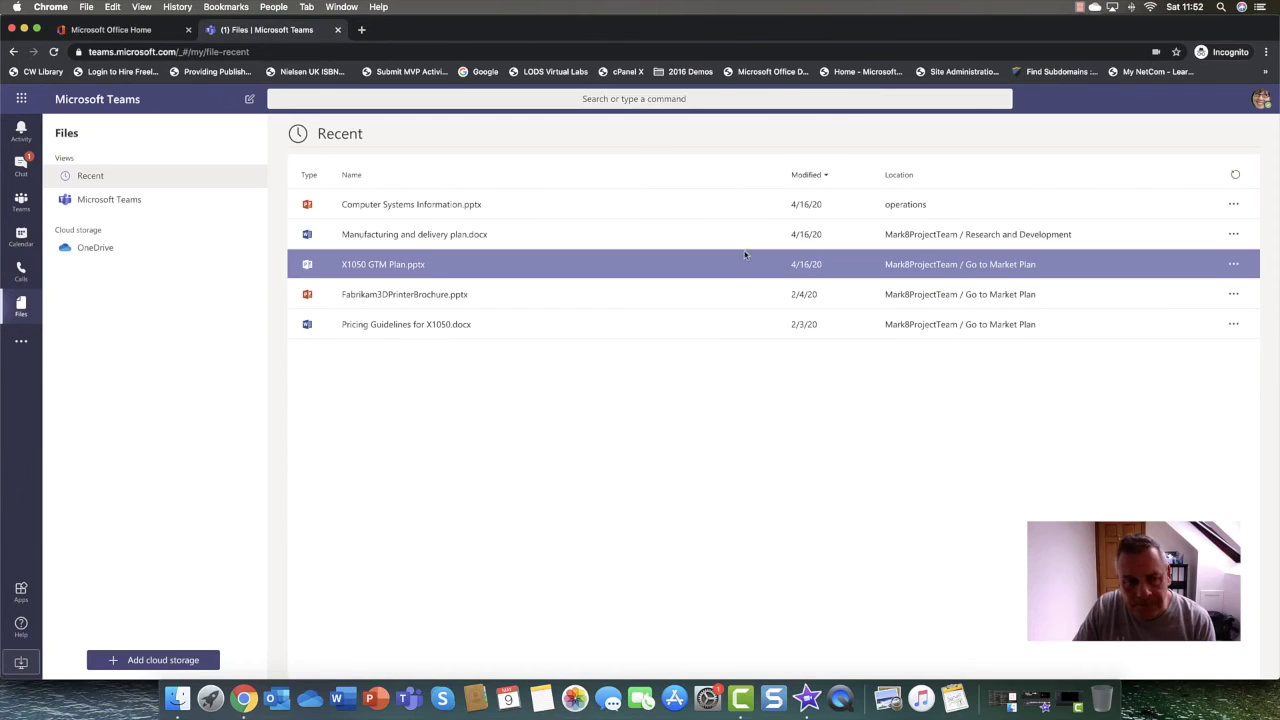
pyautogui.click(20, 344)
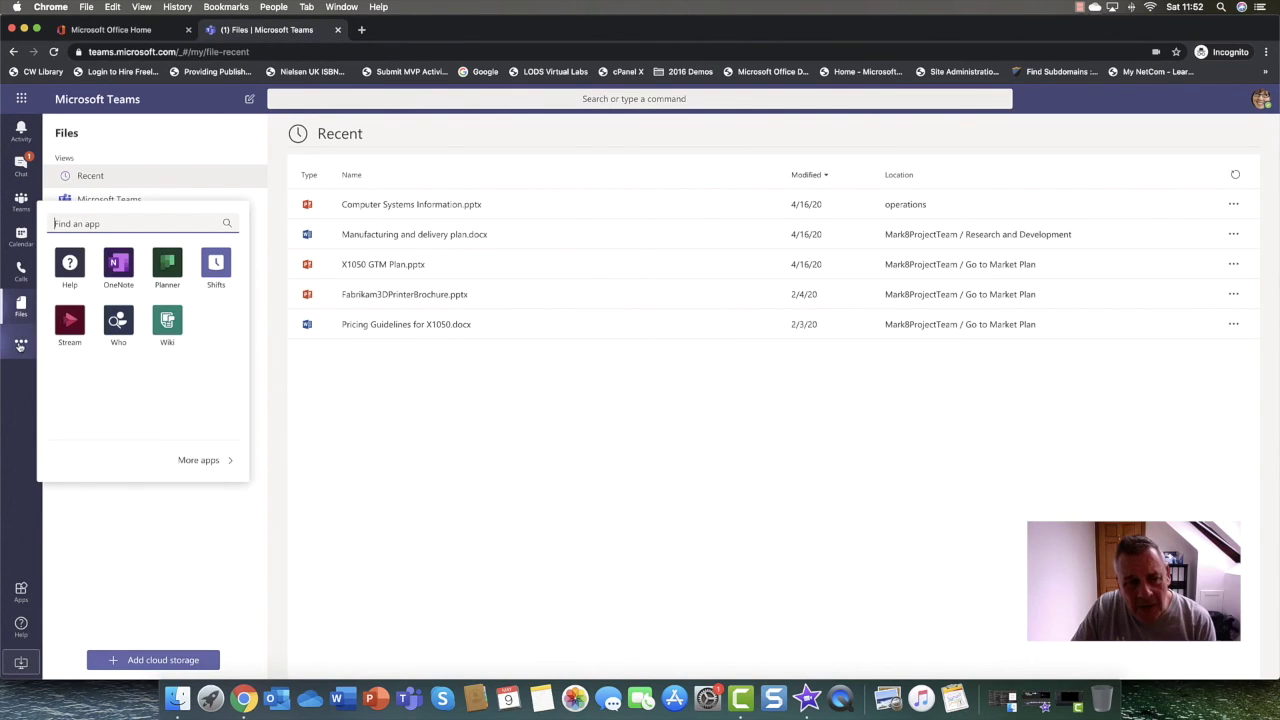
pyautogui.click(70, 325)
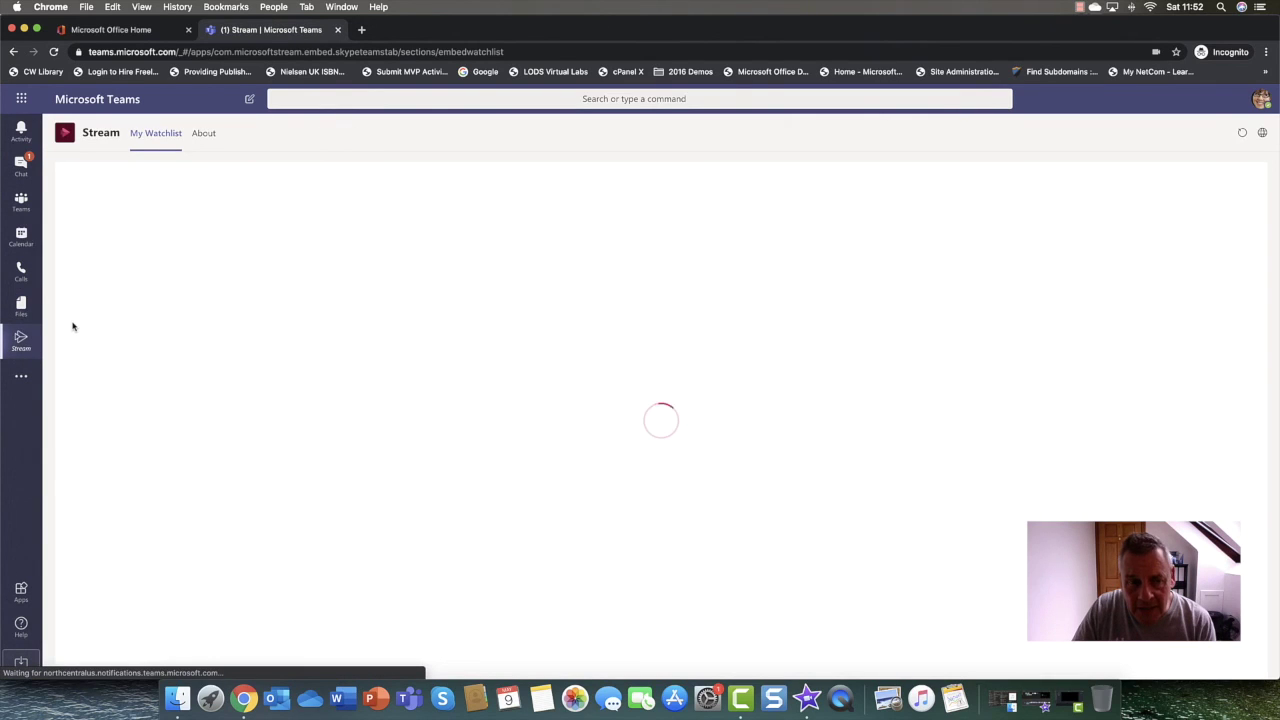